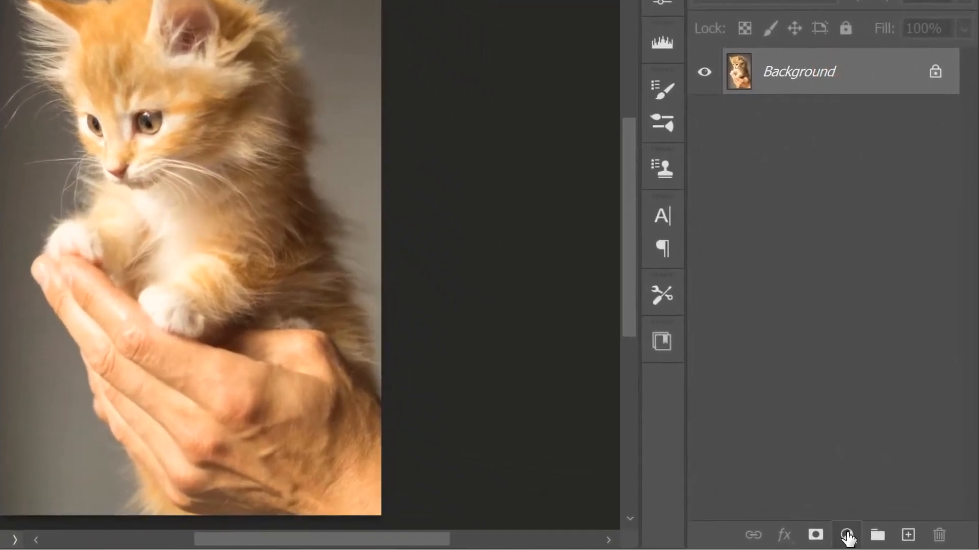
Step: Add a Solid Color fill layer in black (000000) above the kitten photo
left_click(879, 539)
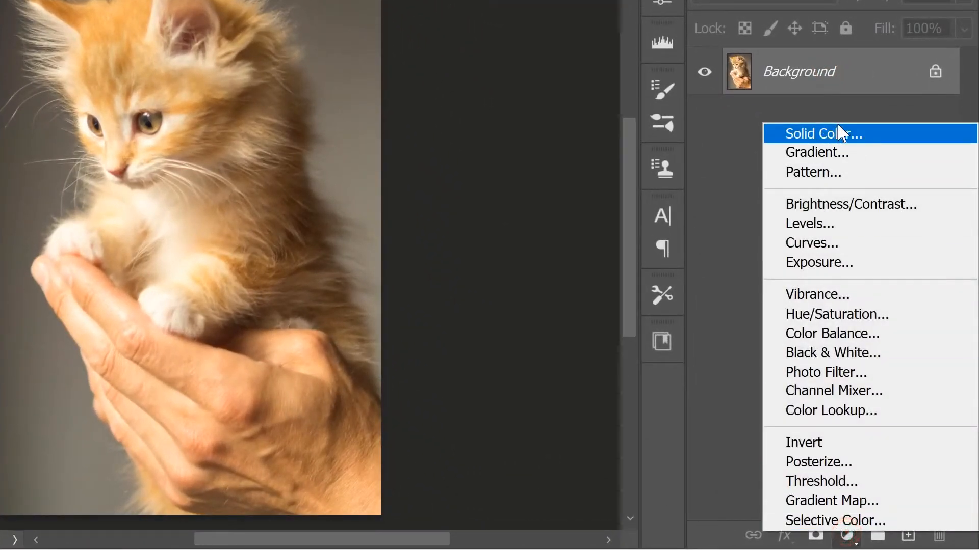
left_click(889, 134)
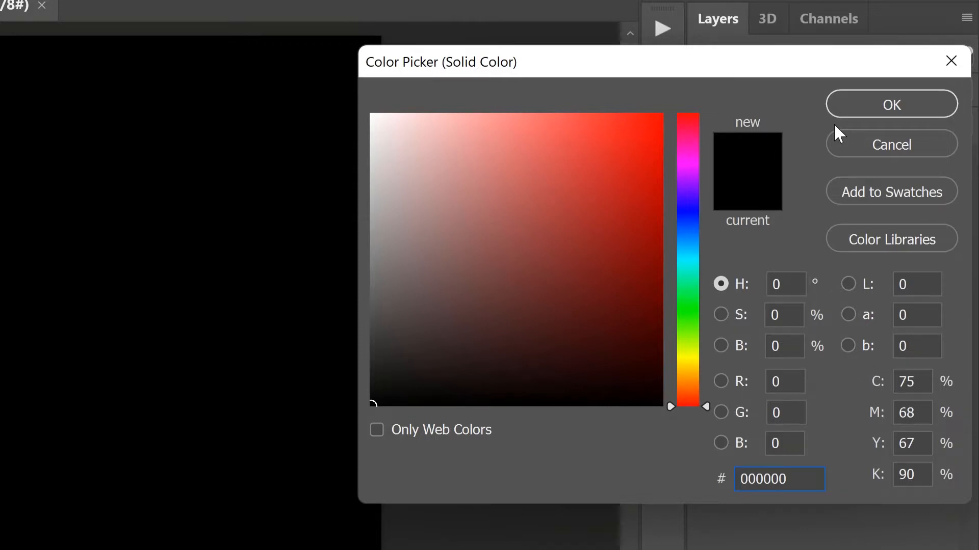
left_click(860, 96)
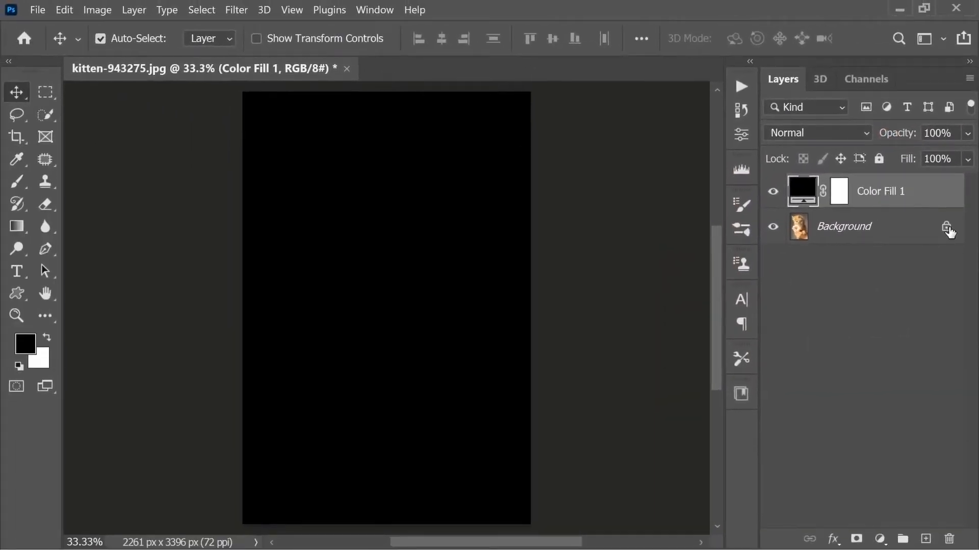
Step: Unlock the Background layer and place the black color fill layer beneath the kitten layer, leaving the kitten layer selected
left_click(946, 228)
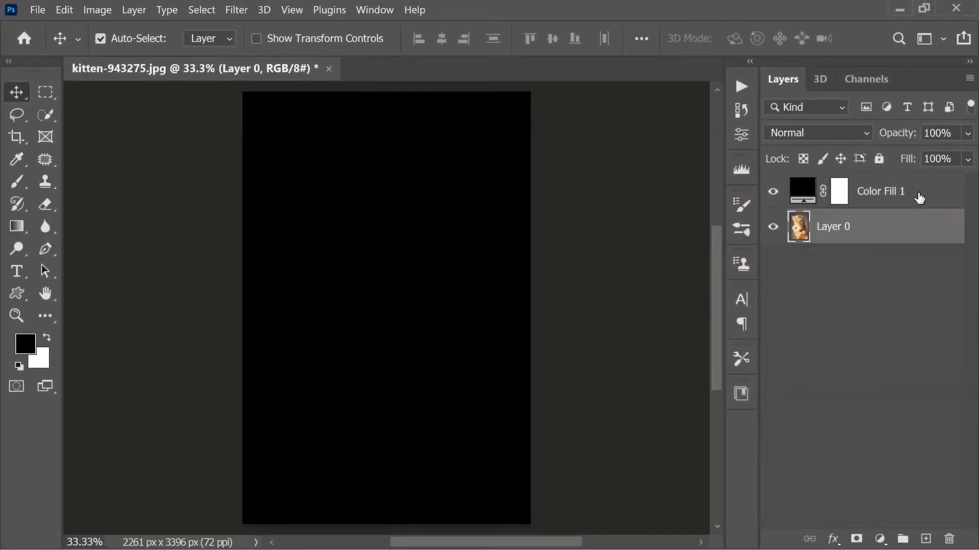
left_click(919, 196)
left_click_drag(919, 195, 915, 252)
left_click(827, 196)
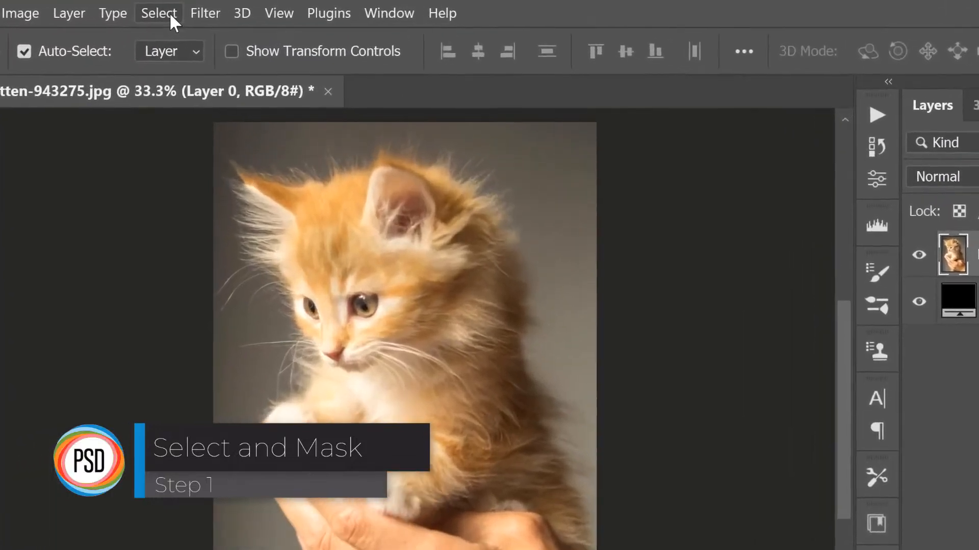
Step: Open the kitten layer in Select and Mask and run Select Subject
left_click(202, 9)
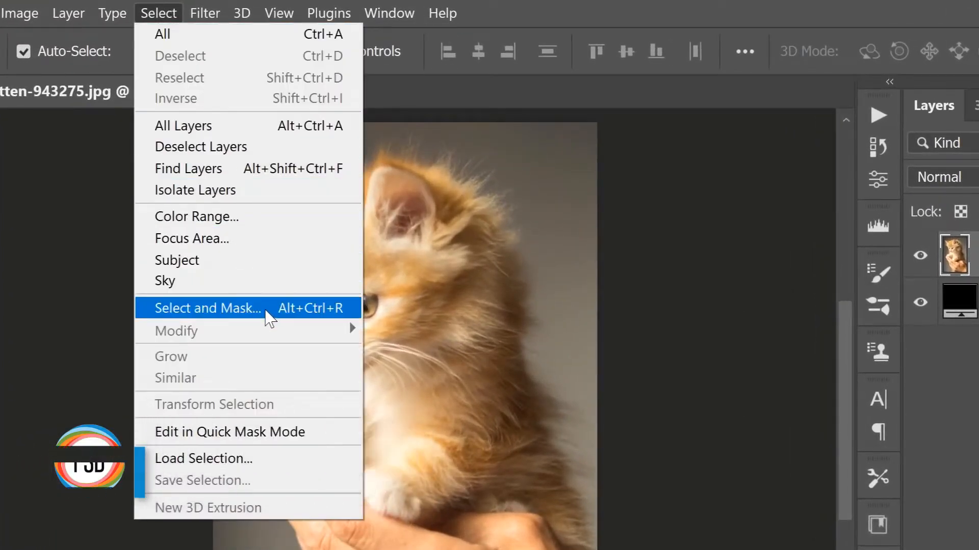
left_click(268, 316)
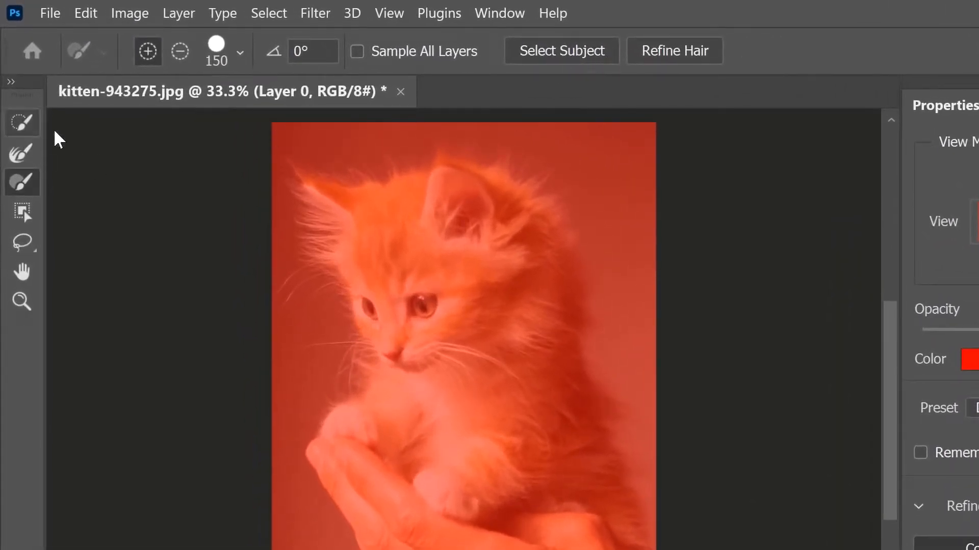
left_click(611, 60)
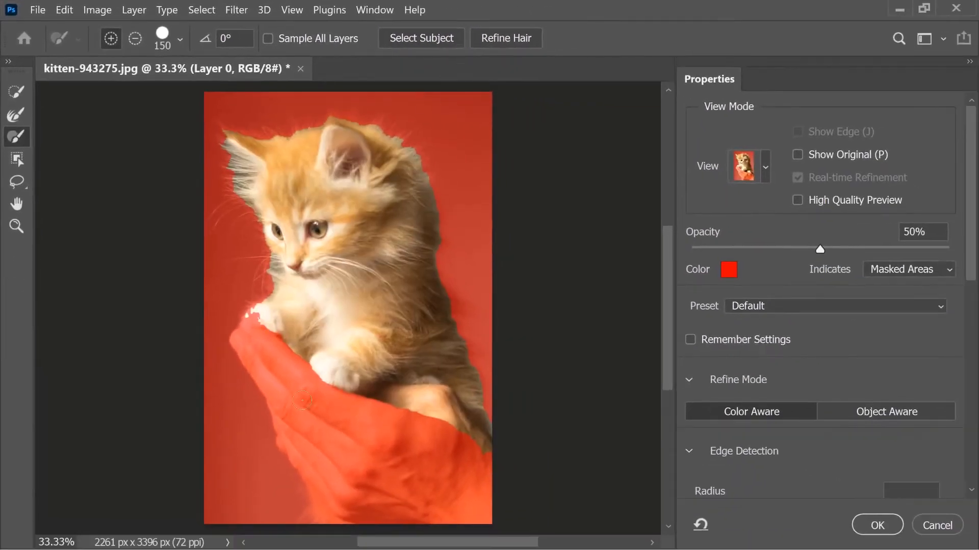
Step: Add the whole hand and the fur beneath it to the selection with the Quick Selection tool
left_click(21, 93)
mouse_move(251, 325)
left_mouse_down()
mouse_move(244, 342)
mouse_move(254, 317)
mouse_move(301, 392)
mouse_move(364, 439)
mouse_move(429, 461)
left_mouse_up()
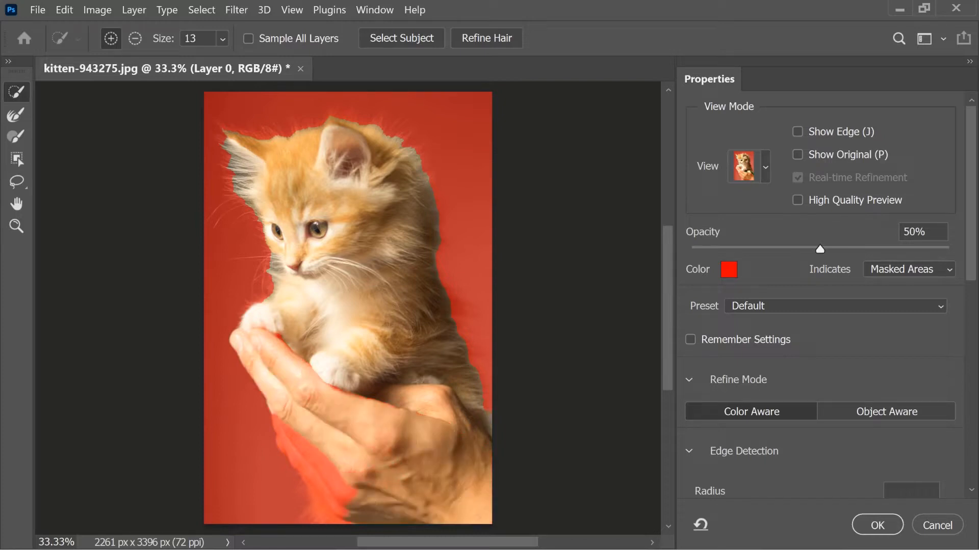
left_click_drag(340, 520, 313, 469)
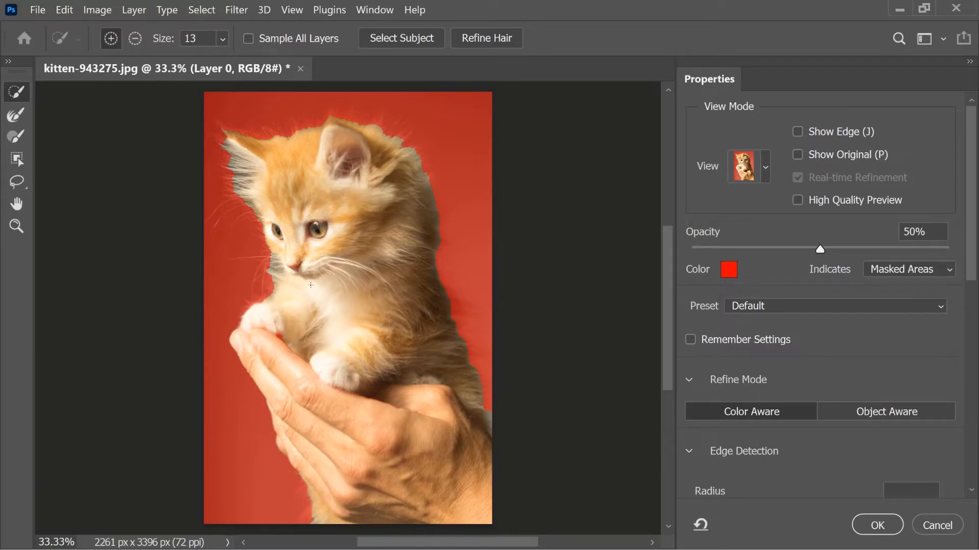
Step: Run Refine Hair on the selection to capture the kitten's fine fur around its outline
left_click(16, 136)
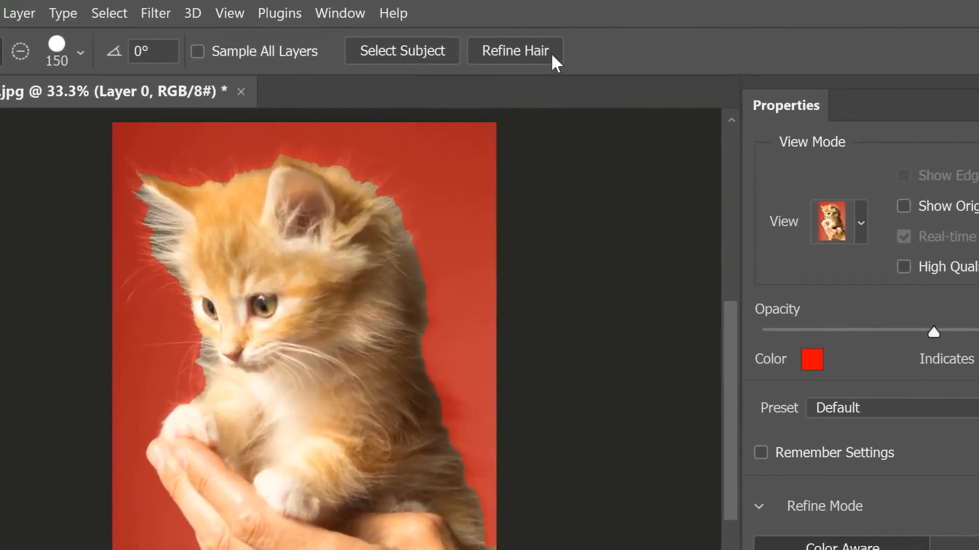
left_click(552, 53)
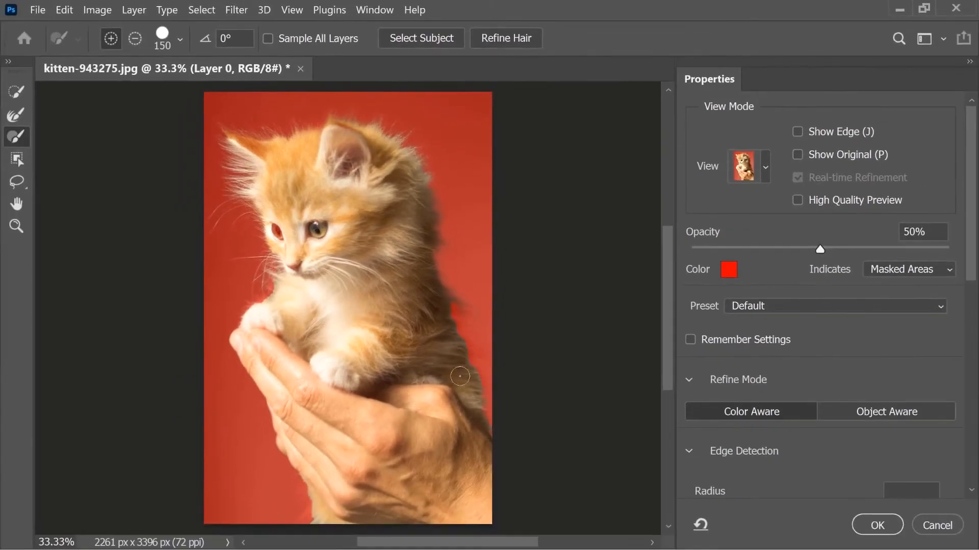
scroll(462, 360, "up", 3)
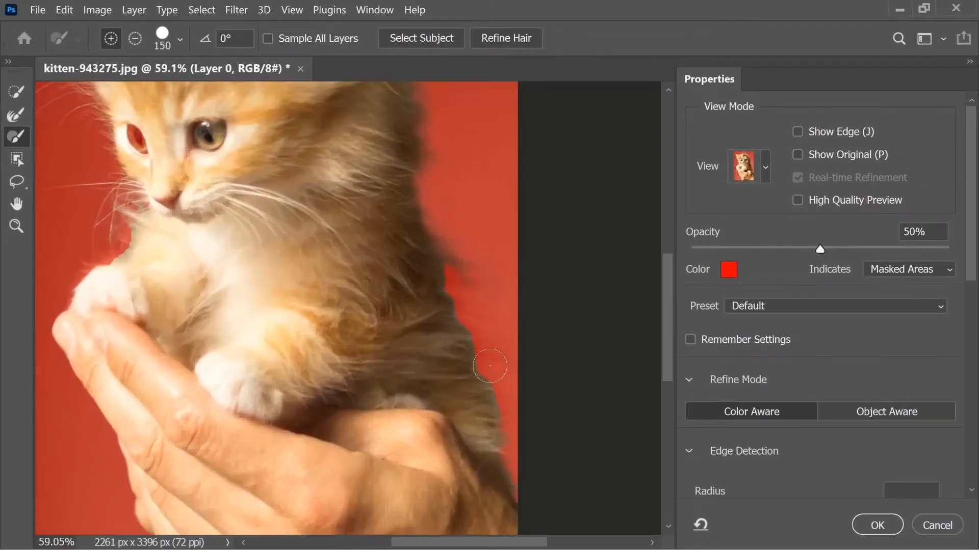
scroll(491, 375, "down", 3)
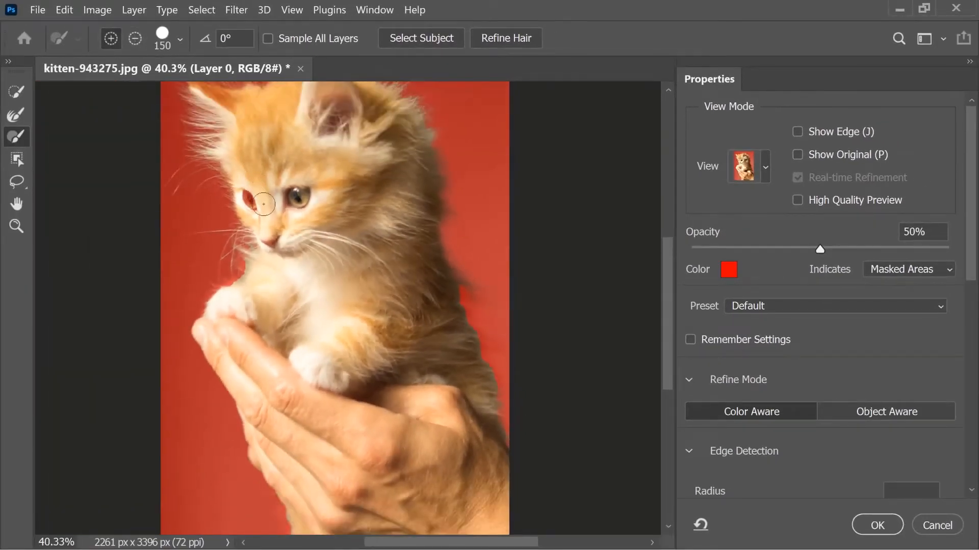
Step: Paint the kitten's masked left-hand eye back into the selection with the Brush tool in add mode
scroll(236, 201, "up", 4)
scroll(236, 202, "up", 2)
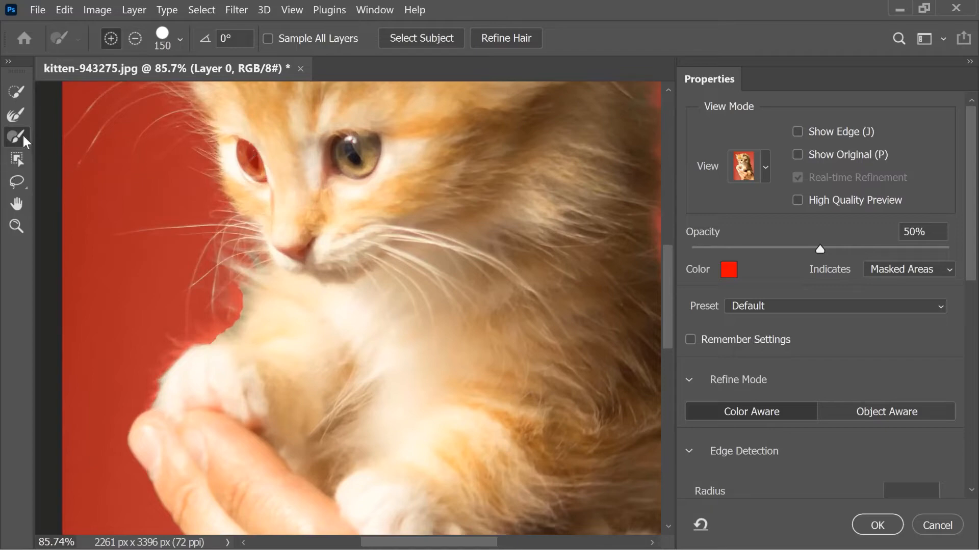
left_click(252, 154)
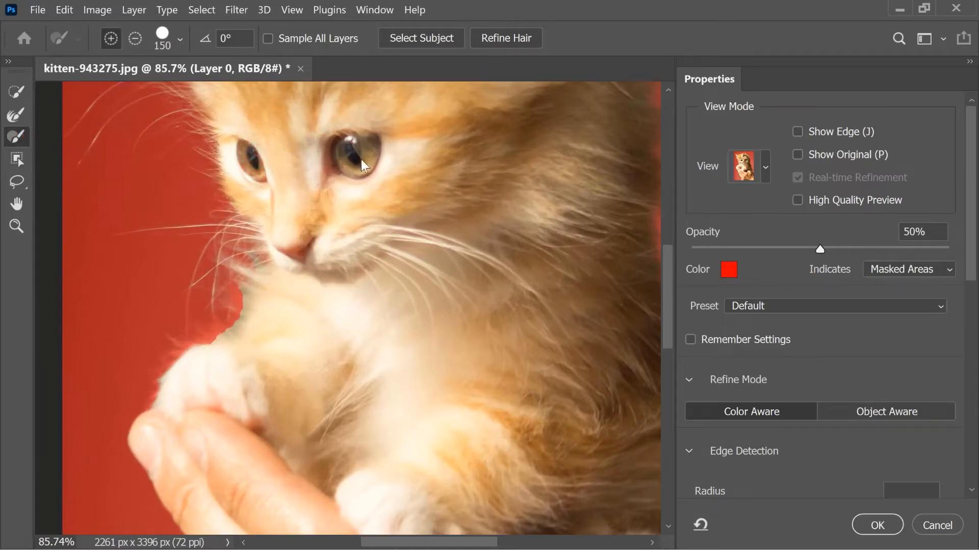
Step: Refine the fur along the raised paw and chest below the whiskers with the Refine Edge Brush
scroll(372, 204, "down", 2)
scroll(341, 208, "down", 4)
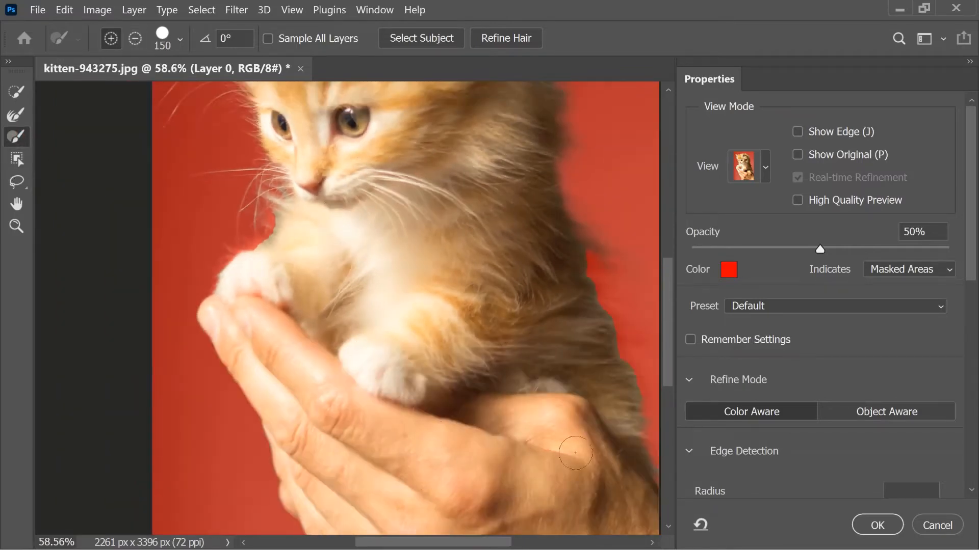
scroll(421, 299, "down", 3)
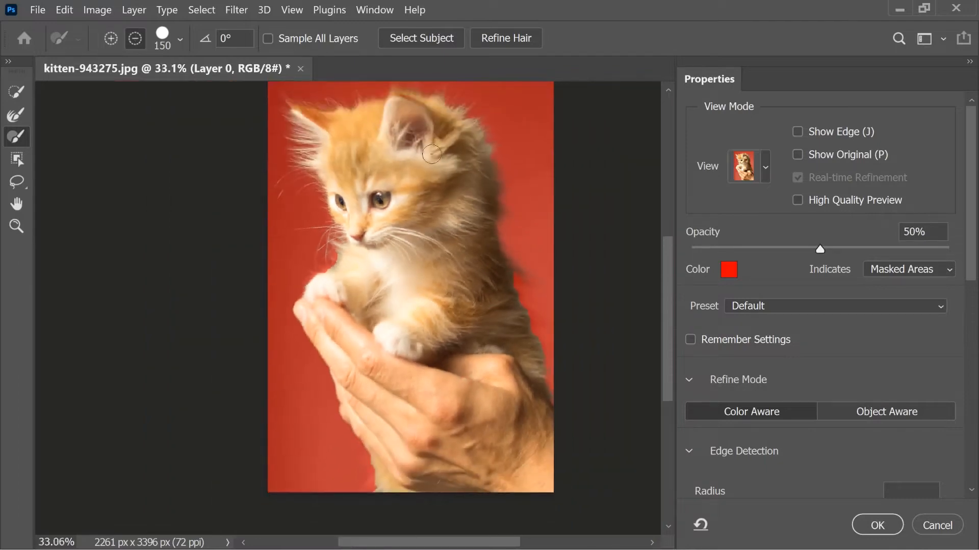
scroll(431, 153, "up", 1)
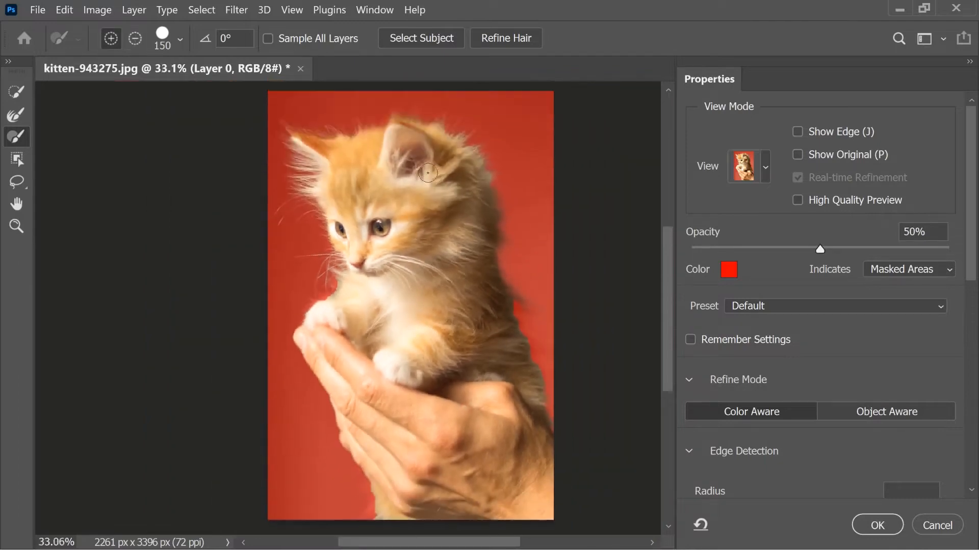
left_click(17, 115)
key("alt")
scroll(310, 277, "up", 3)
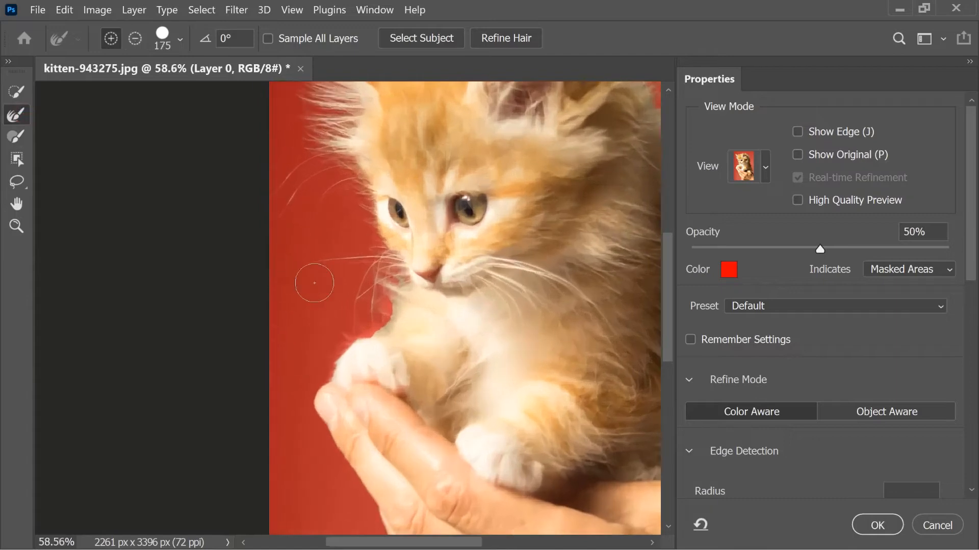
scroll(321, 335, "up", 2)
left_click_drag(314, 362, 315, 375)
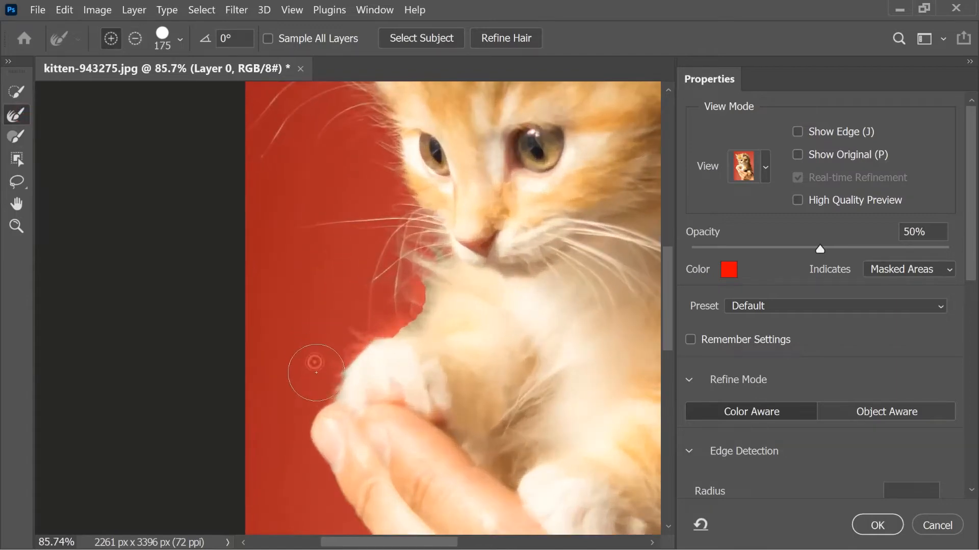
mouse_move(349, 312)
left_mouse_down()
mouse_move(374, 314)
mouse_move(392, 302)
mouse_move(392, 260)
left_mouse_up()
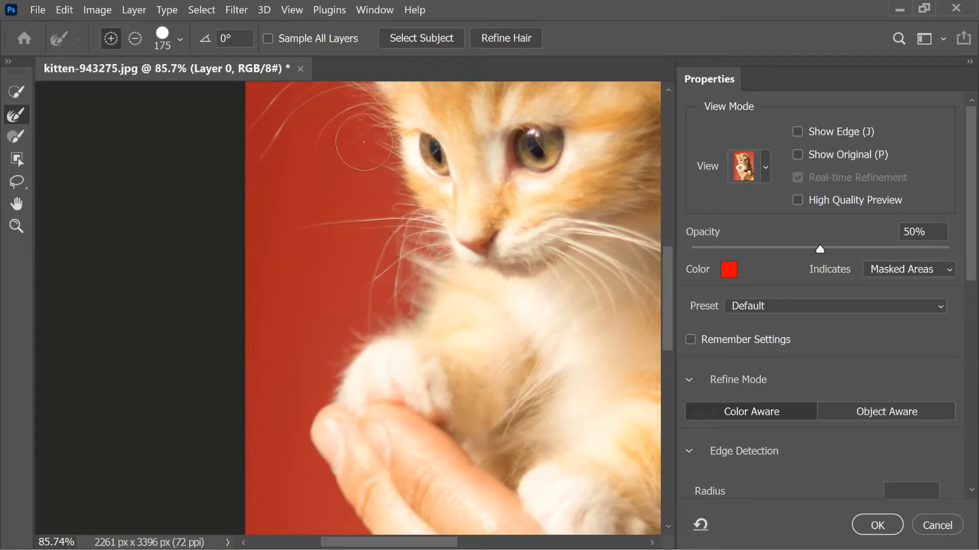
Step: Brush along the kitten's back and the fur beneath the hand with the Refine Edge Brush to refine those edges
scroll(338, 219, "up", 3)
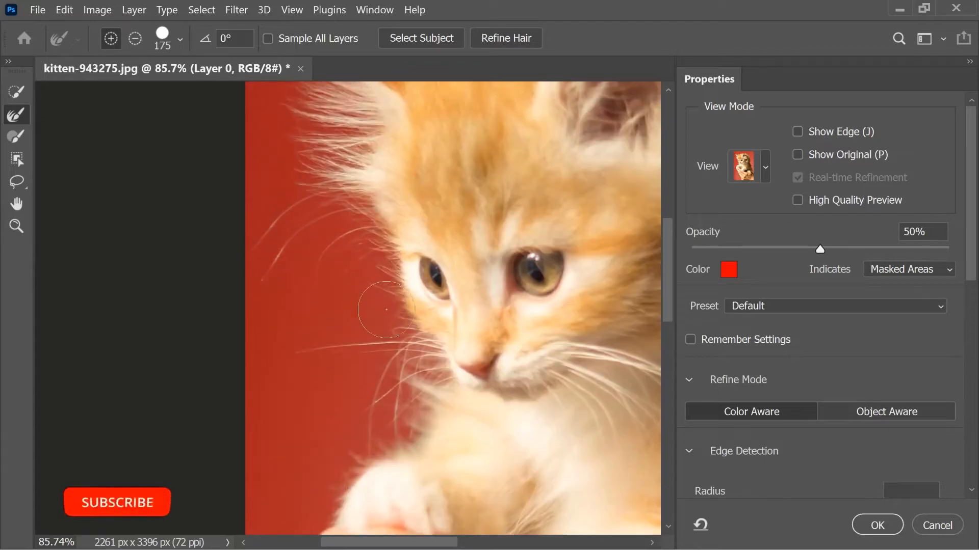
scroll(312, 247, "up", 5)
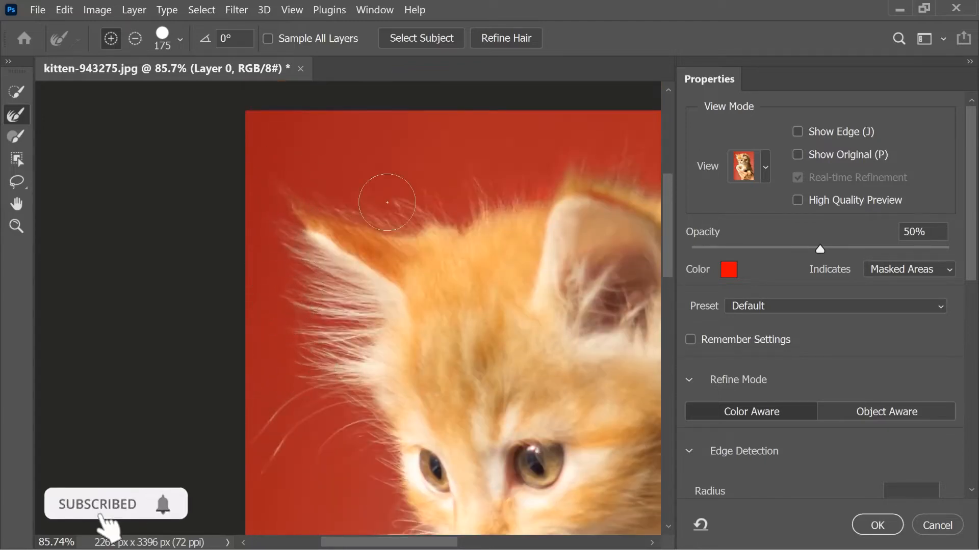
scroll(324, 152, "down", 4)
scroll(467, 170, "up", 1)
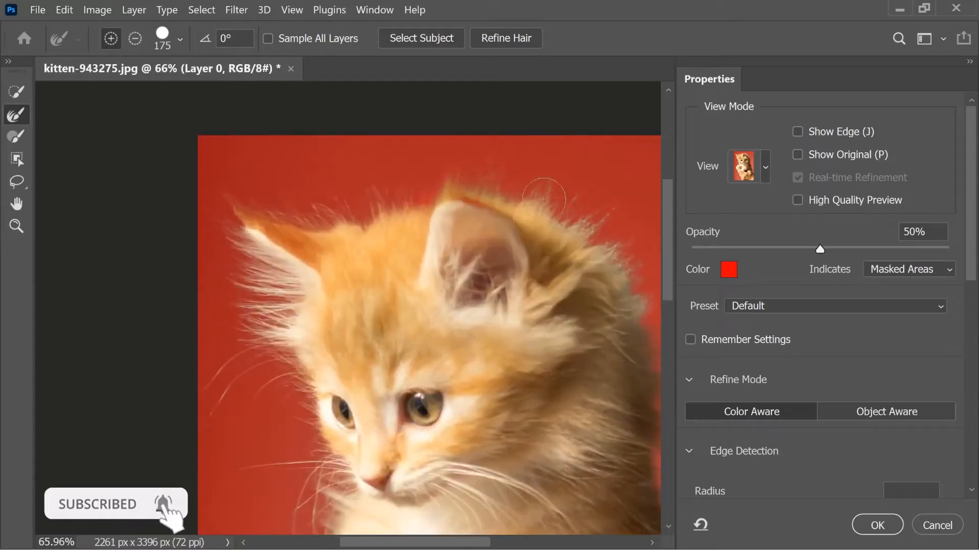
scroll(468, 170, "down", 3)
scroll(500, 200, "up", 3)
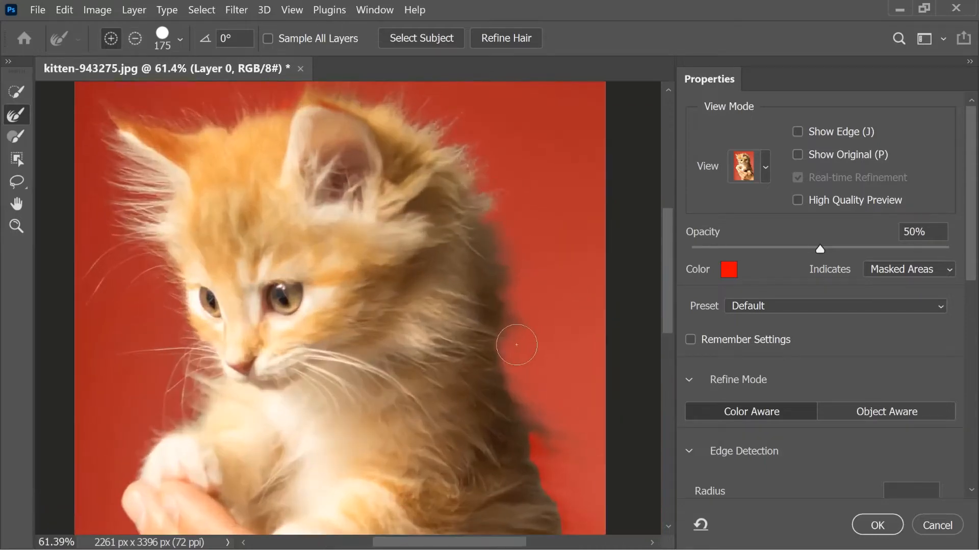
left_click_drag(577, 509, 575, 278)
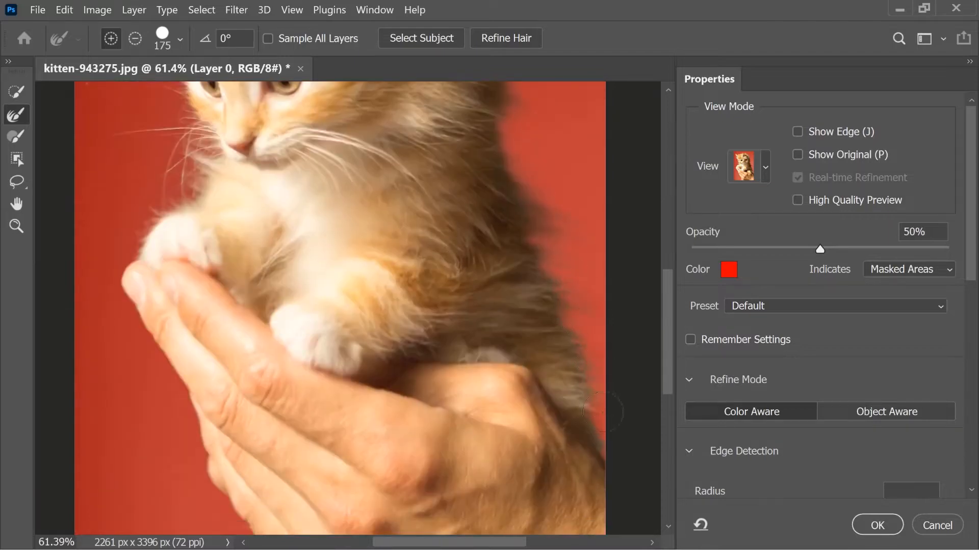
scroll(192, 470, "down", 3)
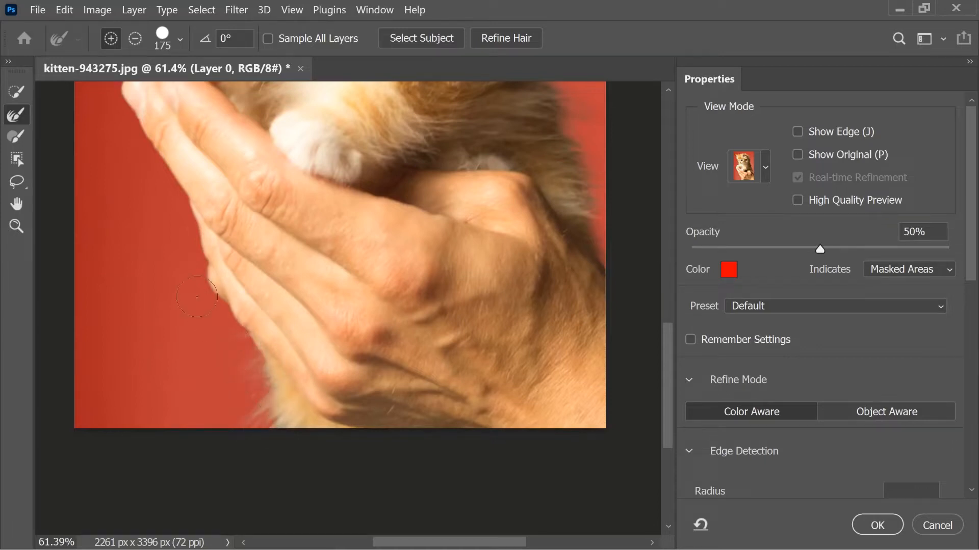
scroll(229, 401, "up", 3)
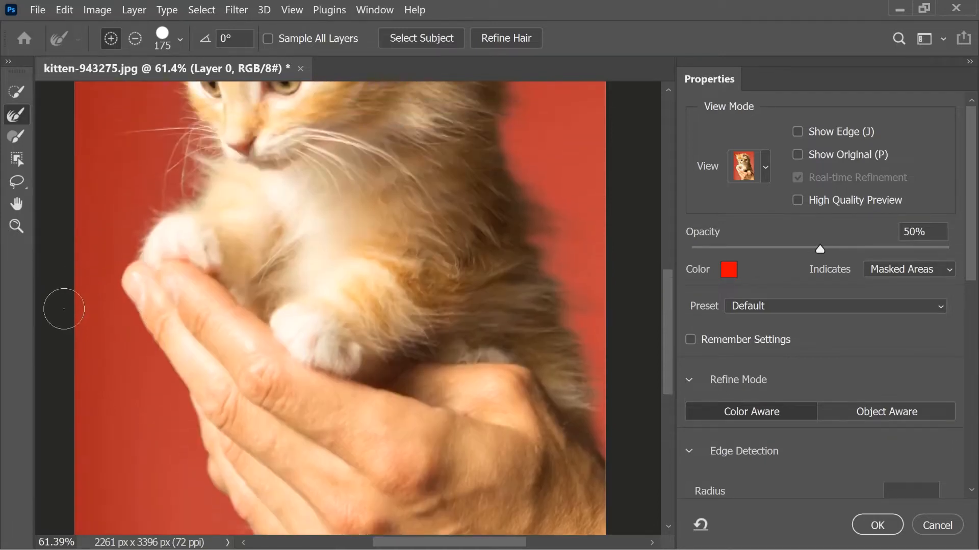
scroll(349, 274, "down", 5, "alt")
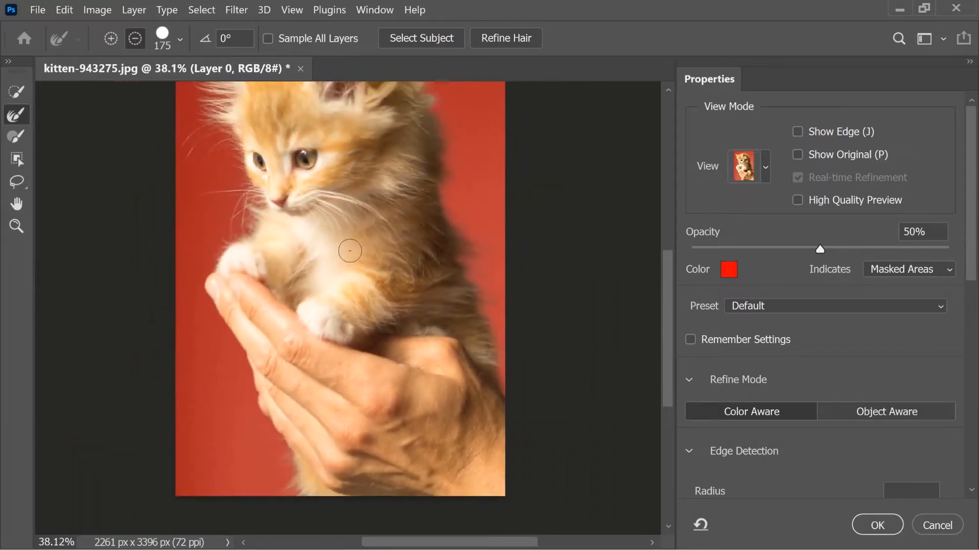
scroll(397, 267, "up", 3, "alt")
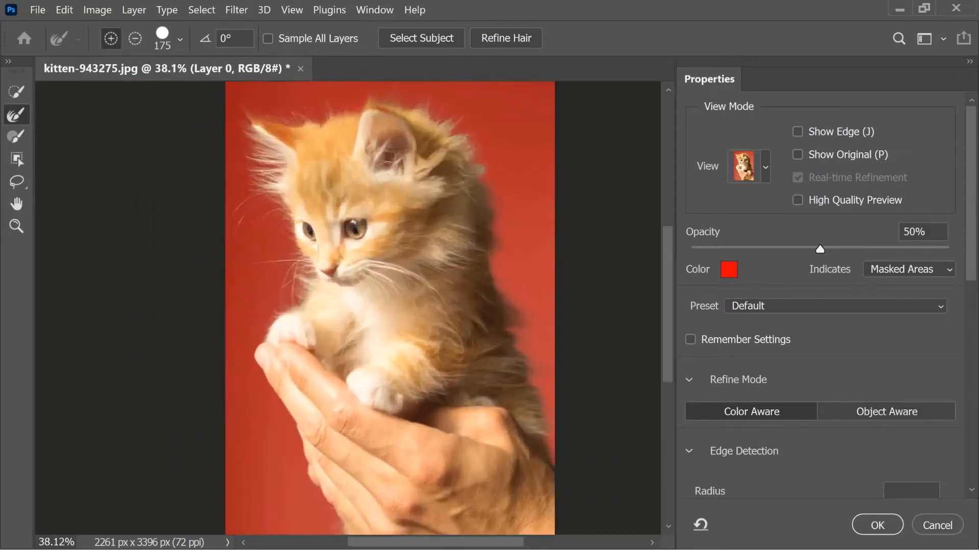
left_click(16, 137)
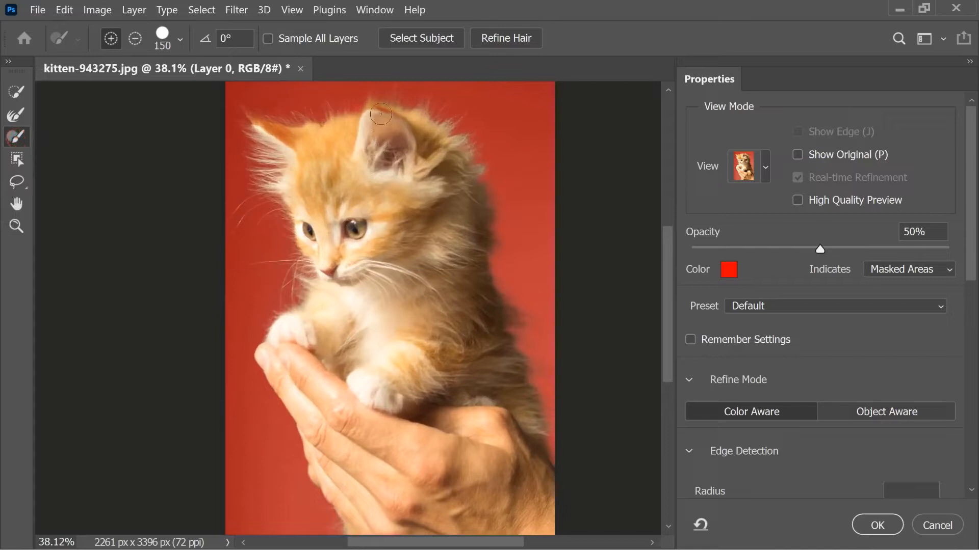
scroll(396, 261, "down", 2)
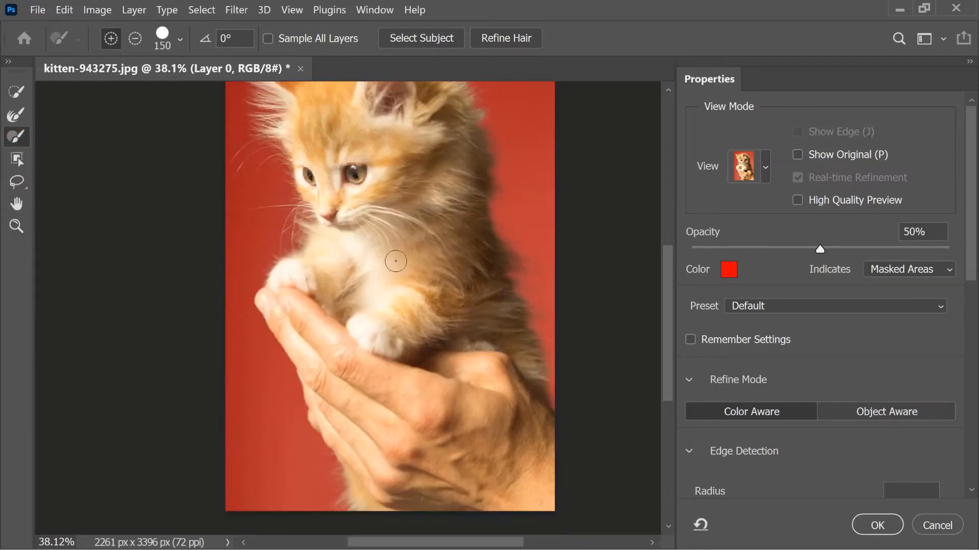
scroll(388, 298, "down", 3, "alt")
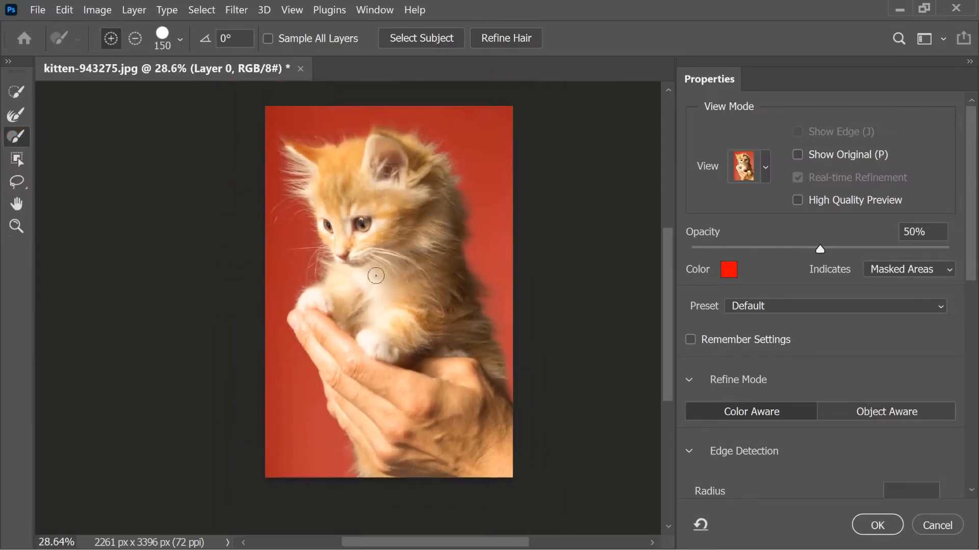
Step: Output the refined selection as a Layer Mask and apply Select and Mask
left_click_drag(970, 266, 970, 498)
left_click(865, 461)
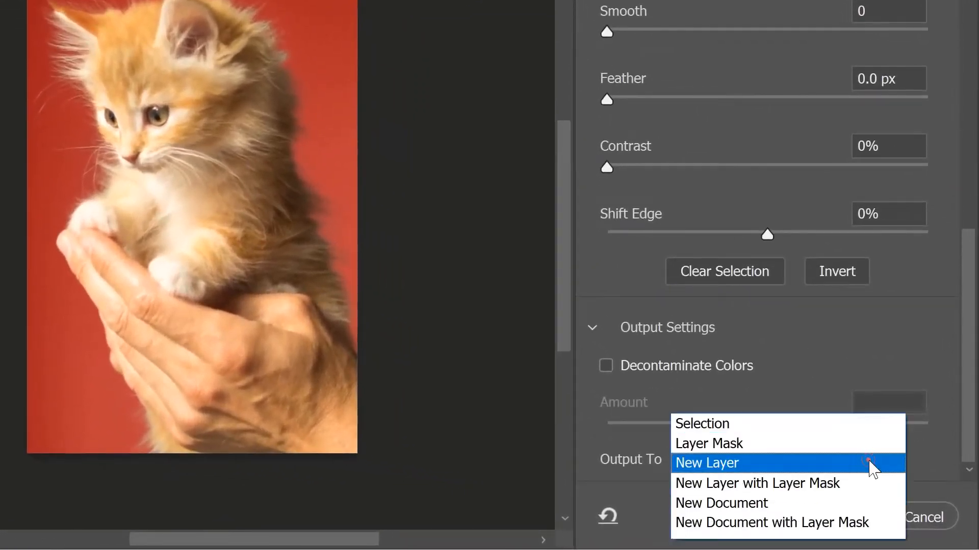
left_click(754, 445)
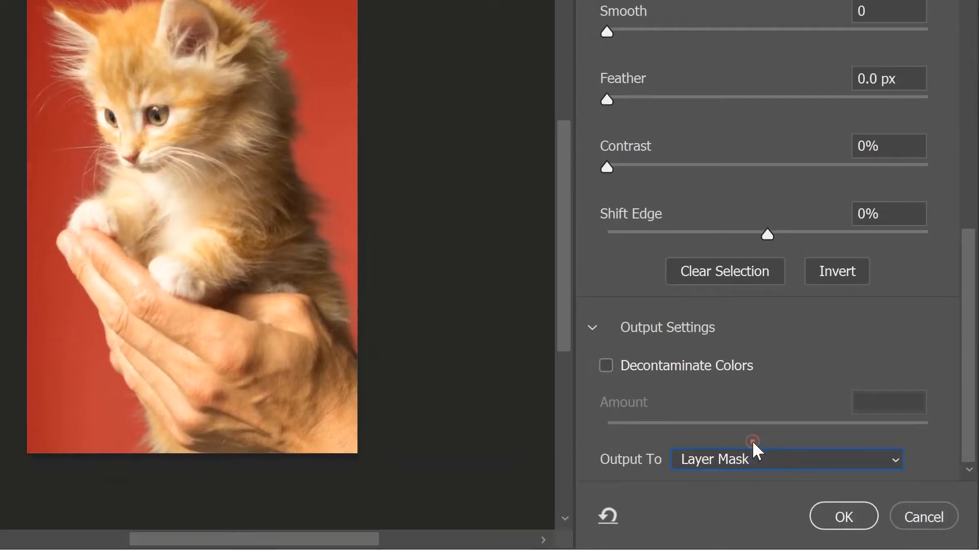
left_click(831, 516)
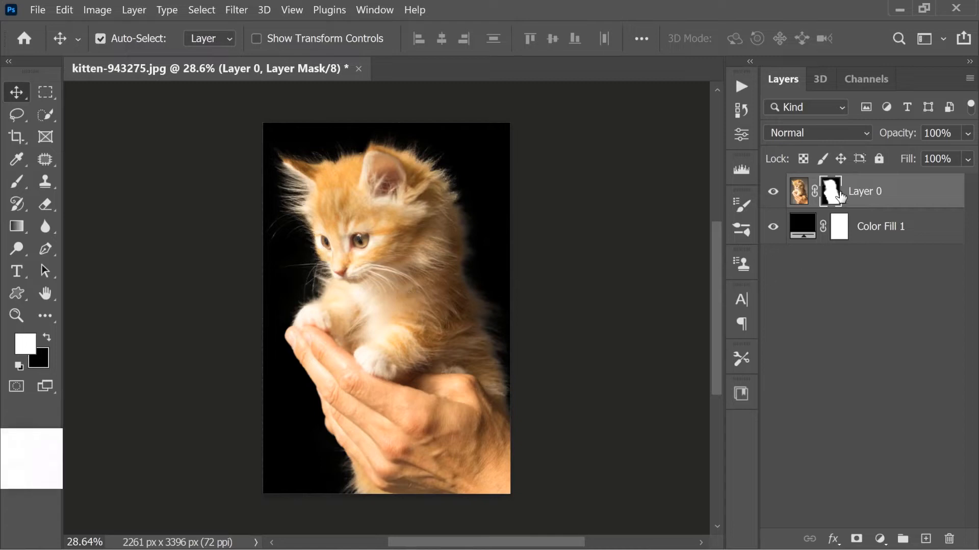
Step: Display Layer 0's mask by itself and examine the fur, whisker and paw edges for gray areas
scroll(296, 266, "up", 3)
scroll(297, 266, "down", 2)
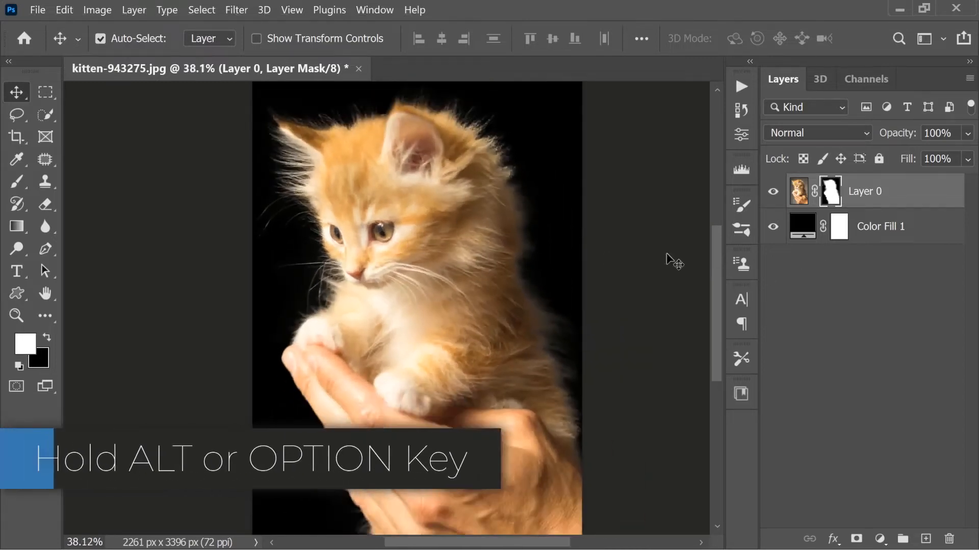
left_click(831, 192, "alt")
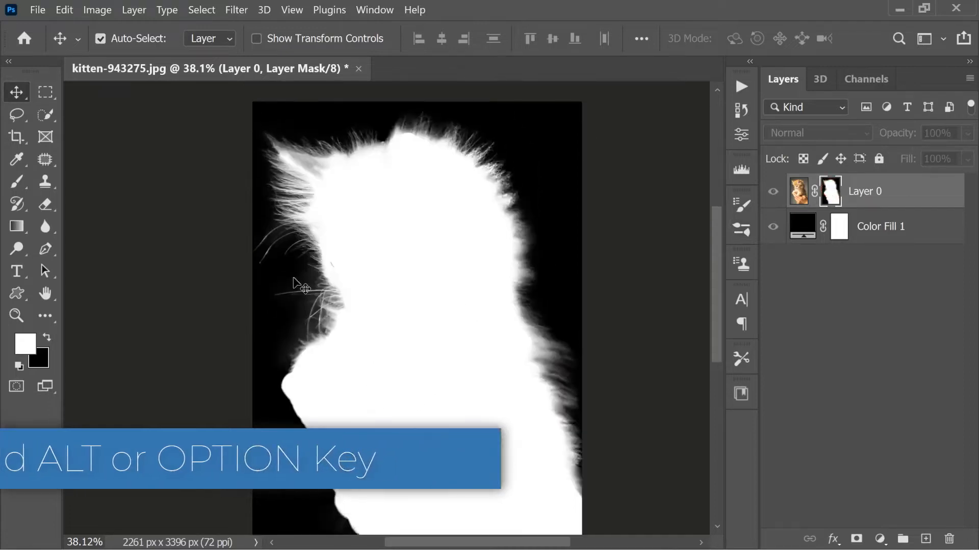
scroll(295, 284, "up", 3)
scroll(363, 245, "down", 2)
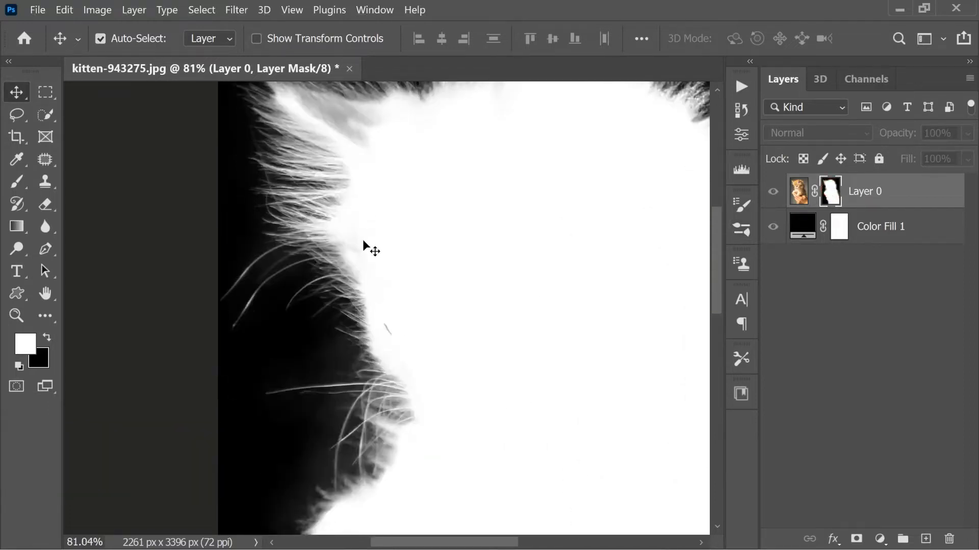
scroll(303, 428, "down", 3)
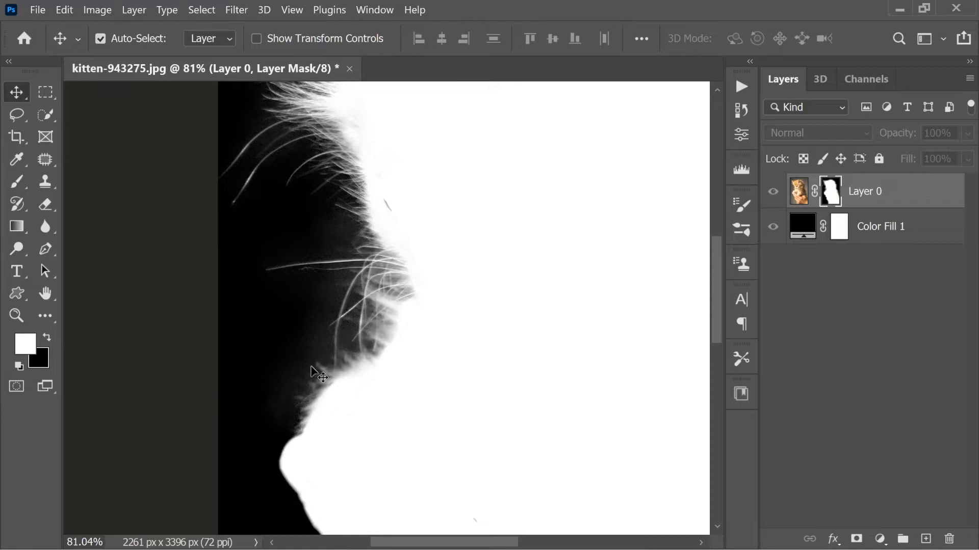
scroll(312, 367, "down", 4)
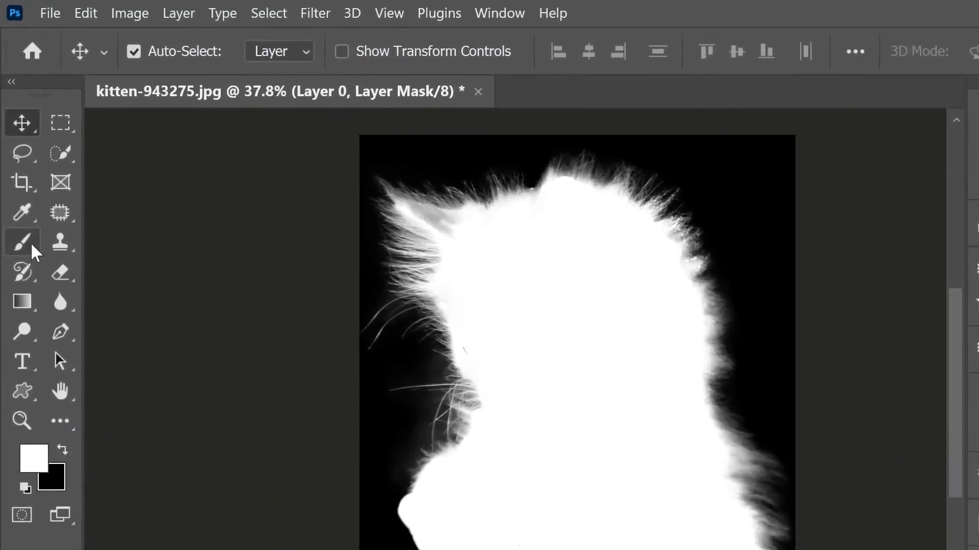
Step: Set up the Brush tool with Overlay mode and 30% flow for painting on the mask
left_click(26, 242)
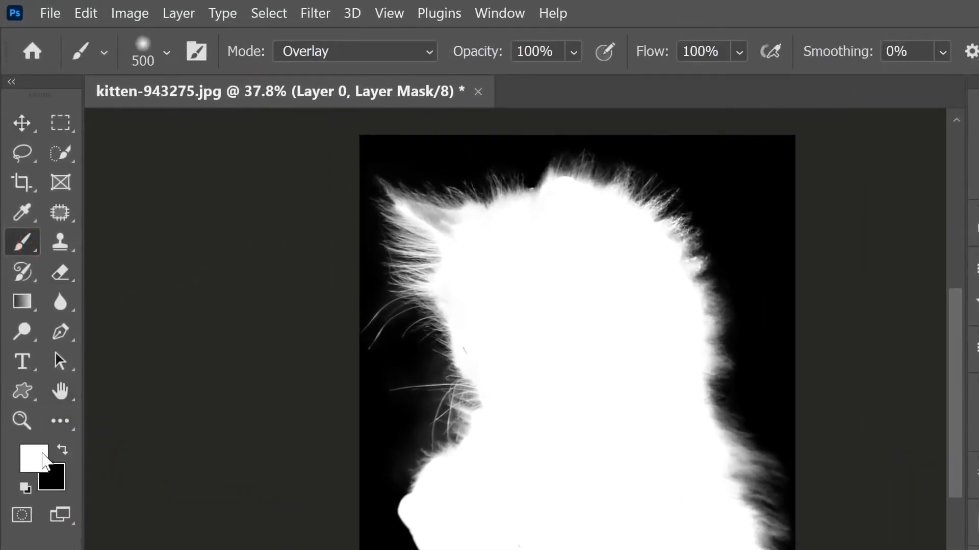
left_click(303, 52)
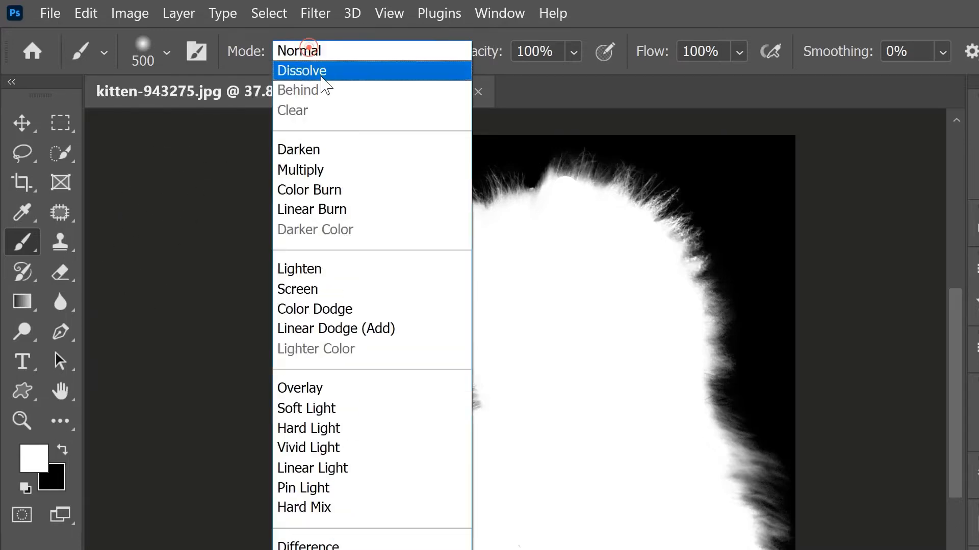
left_click(316, 388)
left_click_drag(657, 57, 577, 74)
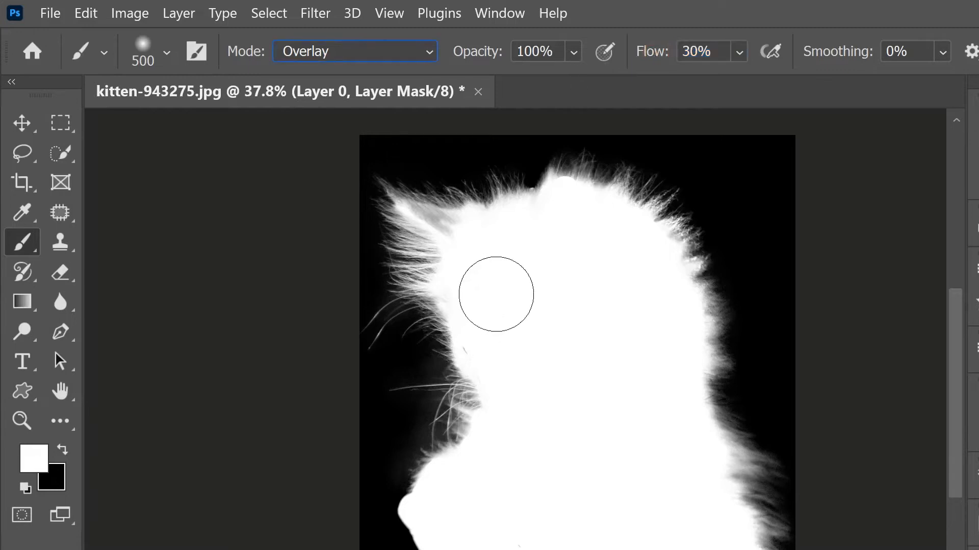
Step: Reduce the brush size to 125 and paint white over the gray area inside the kitten's left-hand ear on the mask
scroll(502, 294, "up", 1)
scroll(489, 316, "up", 5)
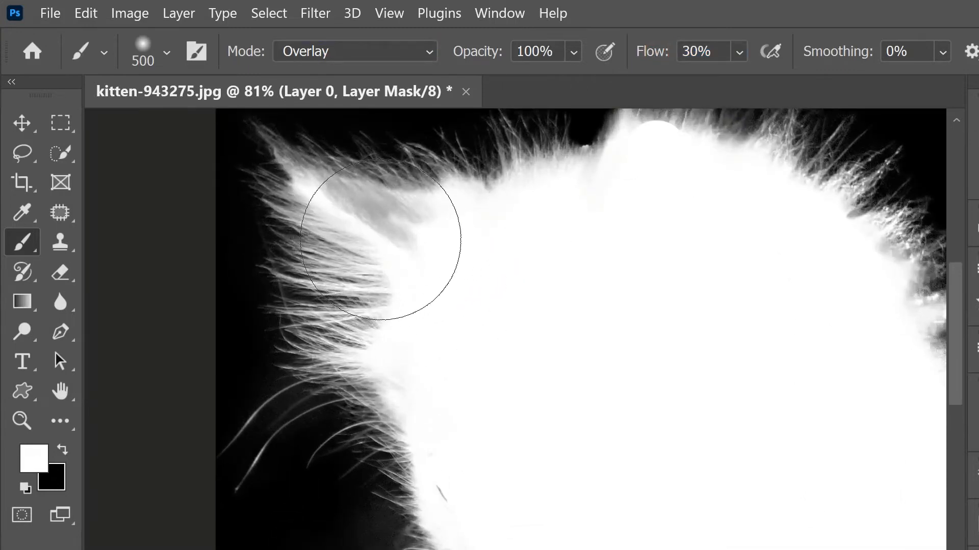
key("bracketleft")
key("bracketleft")
key("bracketleft")
key("bracketleft")
key("bracketleft")
key("bracketleft")
key("bracketleft")
left_click(406, 248)
left_click_drag(397, 238, 318, 184)
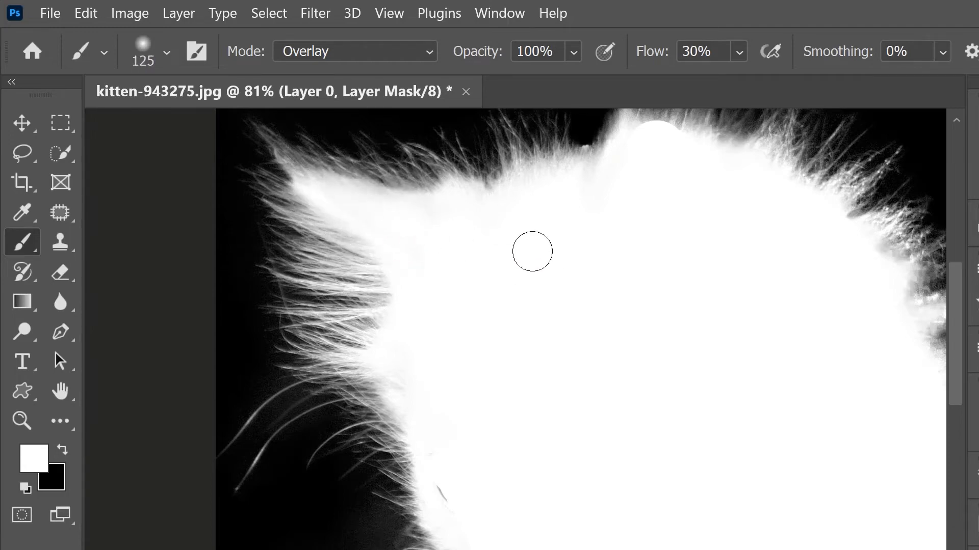
Step: Switch the foreground color to black, enlarge the brush to 250, and paint over the gray background around the whiskers on the mask
scroll(489, 240, "down", 3)
scroll(510, 288, "down", 8)
scroll(561, 440, "up", 6)
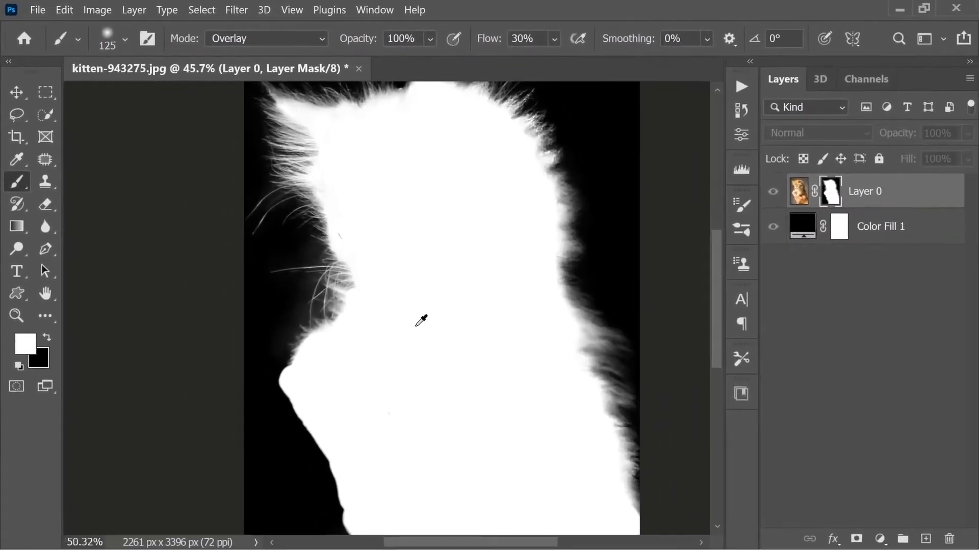
left_click(49, 337)
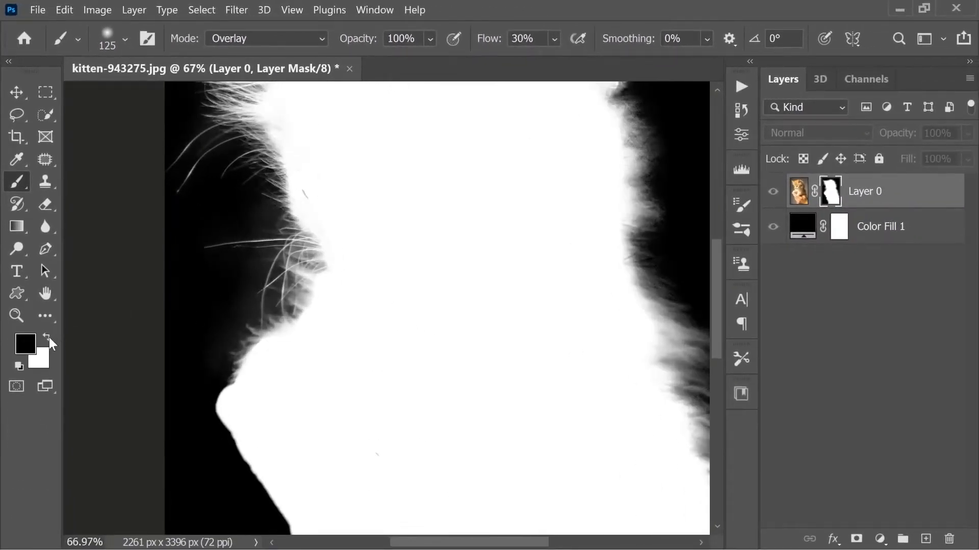
scroll(183, 336, "up", 2)
key("bracketright")
key("bracketright")
key("bracketright")
key("bracketright")
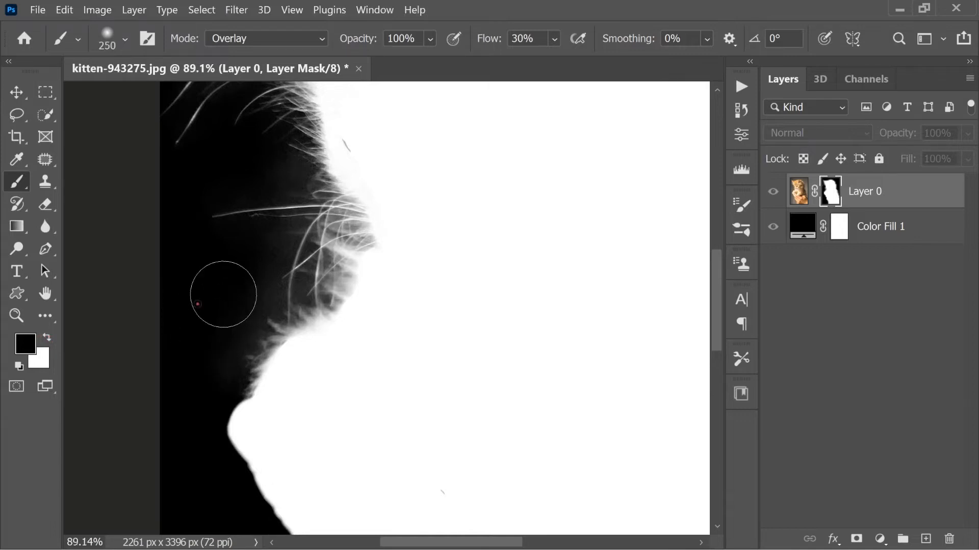
mouse_move(300, 267)
left_mouse_down()
mouse_move(275, 254)
mouse_move(269, 227)
mouse_move(207, 225)
left_mouse_up()
left_click_drag(271, 164, 292, 176)
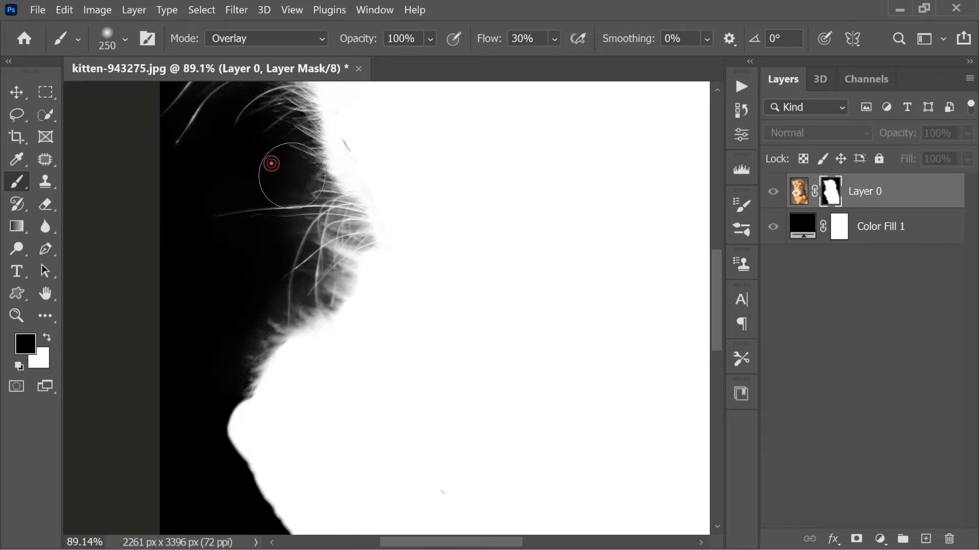
Step: Check the mask's edges around the ear, whiskers and hand for leftover gray, and return to the normal image view
scroll(292, 176, "up", 4)
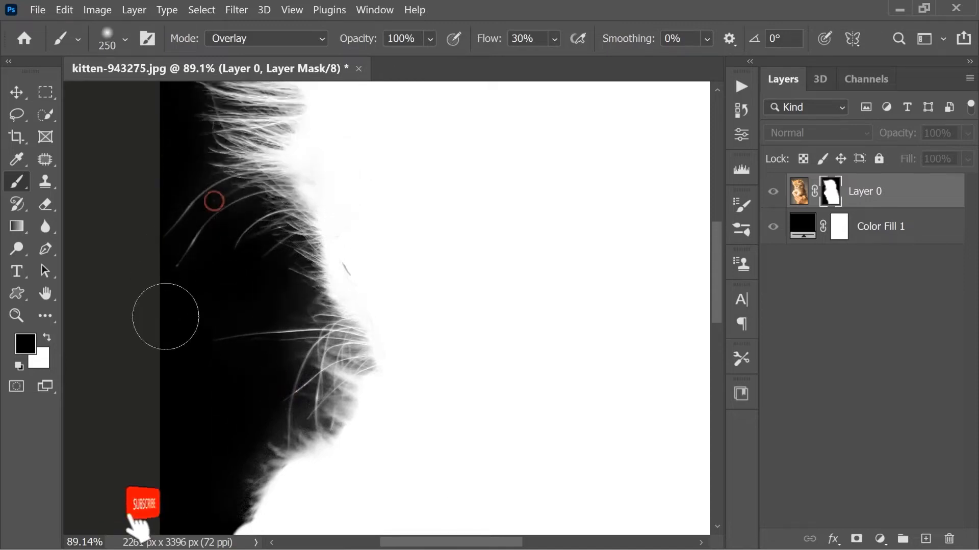
scroll(162, 308, "up", 5)
scroll(160, 301, "down", 4)
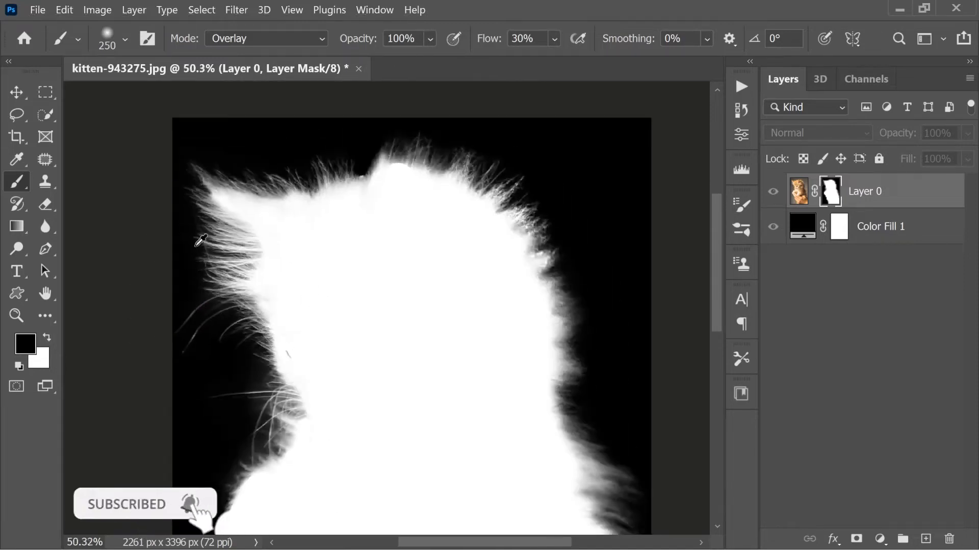
scroll(387, 213, "down", 6)
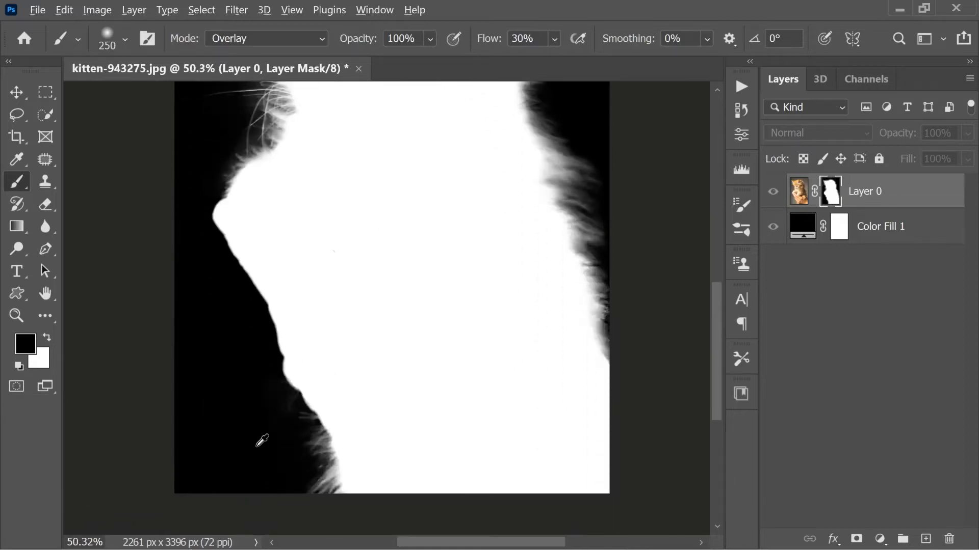
scroll(258, 439, "up", 4)
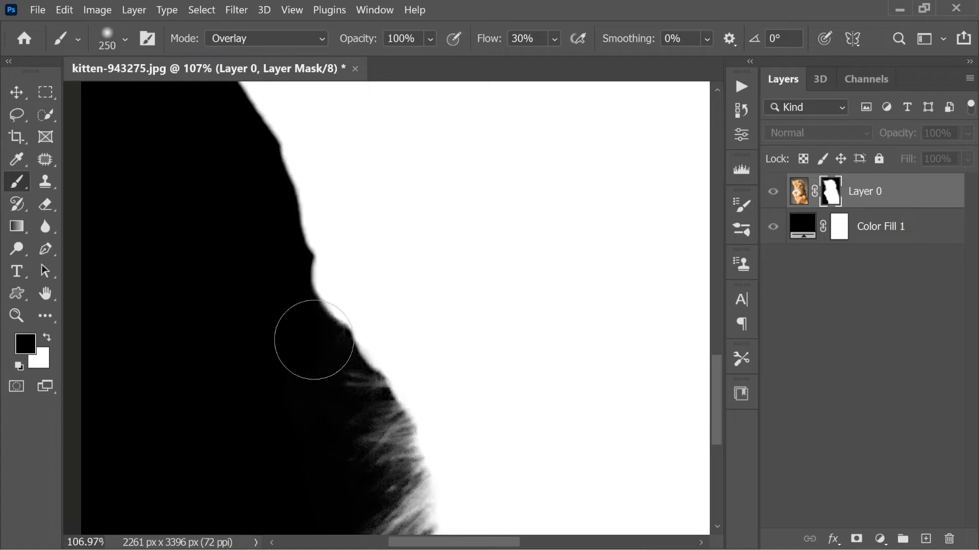
scroll(282, 229, "down", 5)
scroll(352, 247, "up", 4)
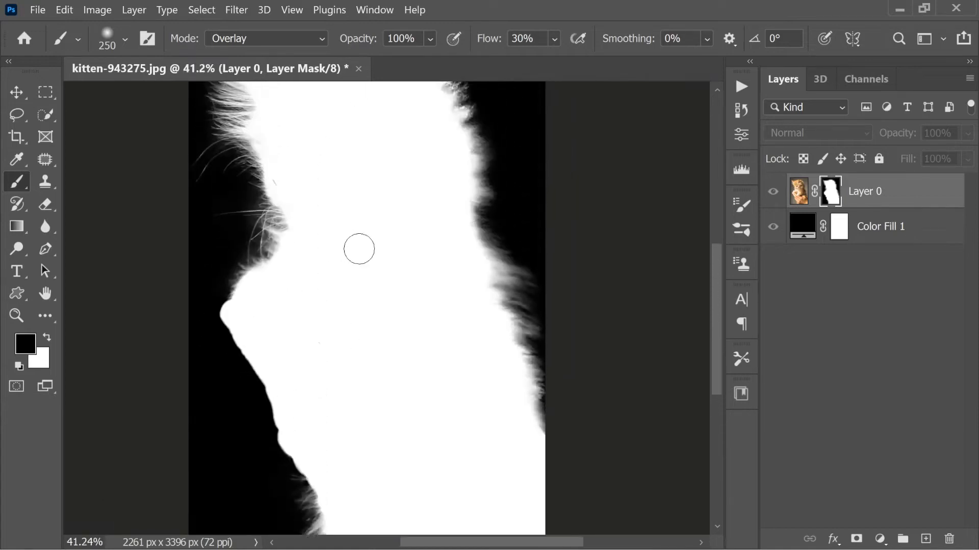
scroll(269, 346, "up", 3)
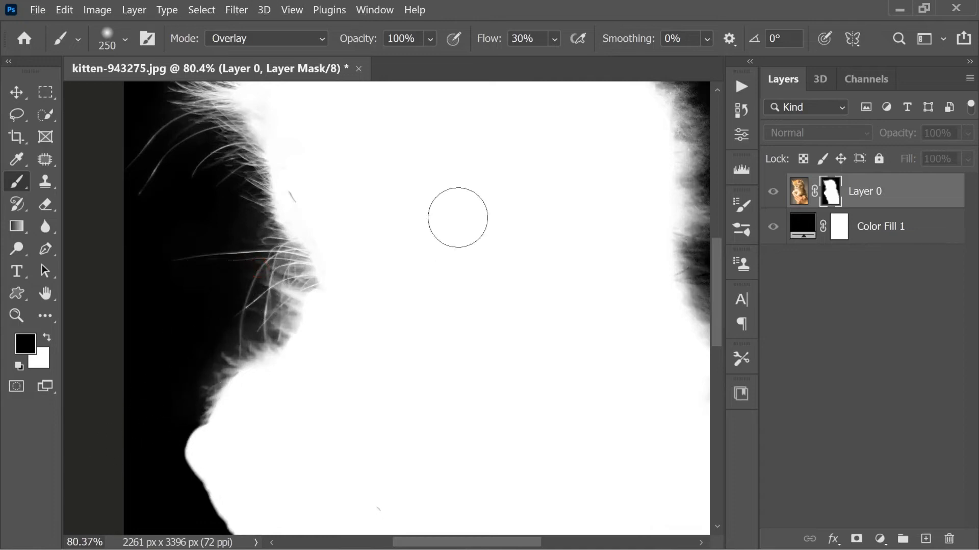
scroll(456, 216, "down", 3)
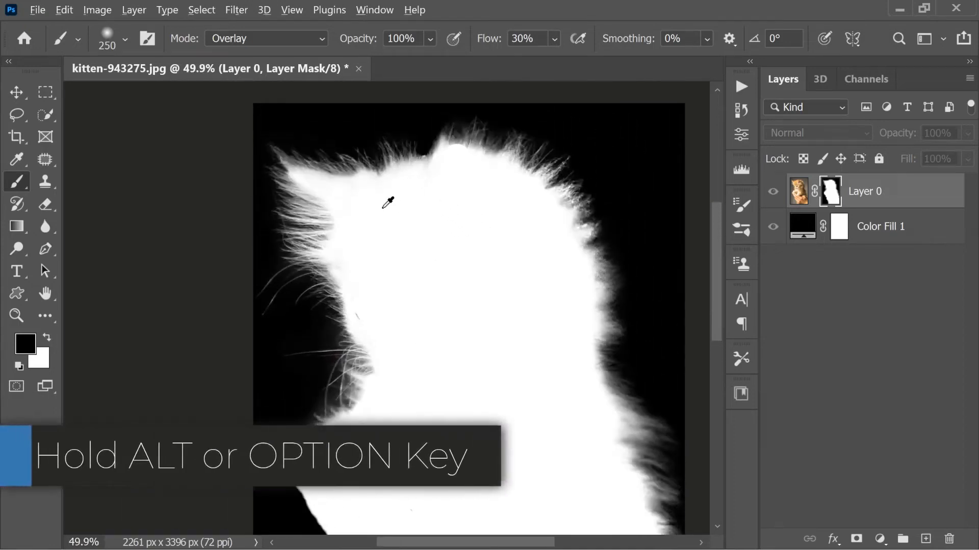
scroll(383, 209, "down", 2)
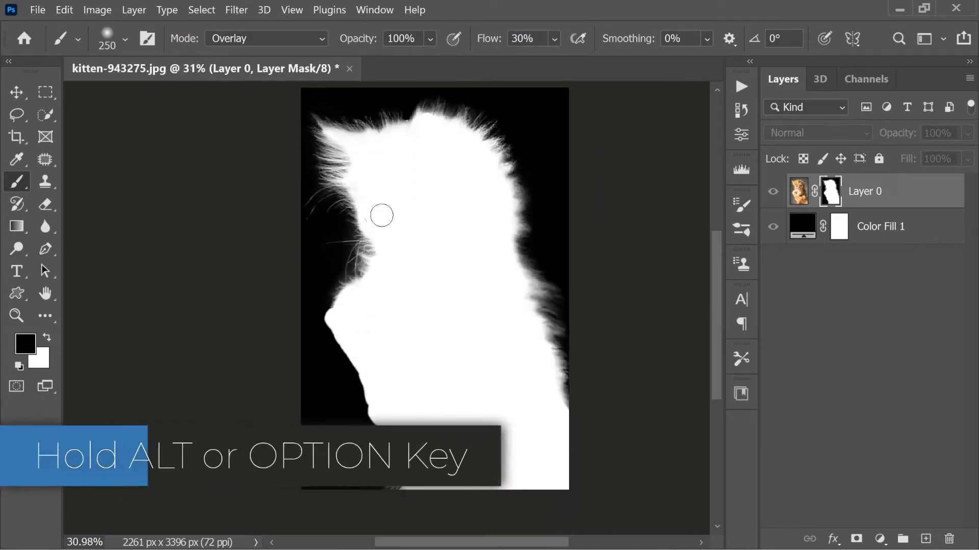
left_click(831, 196, "alt")
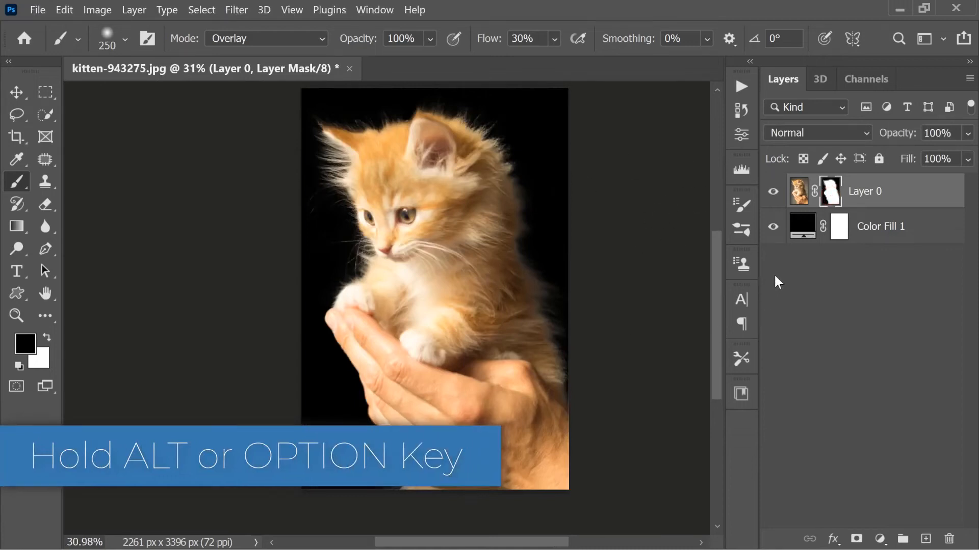
Step: Change the Color Fill 1 background layer from black to a medium teal
double_click(806, 231)
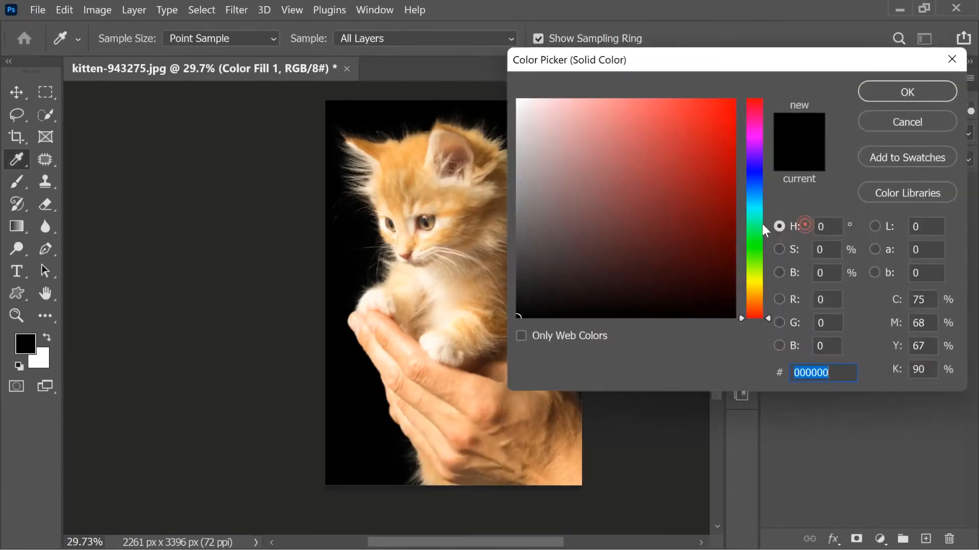
left_click_drag(673, 239, 705, 155)
left_click_drag(749, 182, 760, 210)
left_click(901, 94)
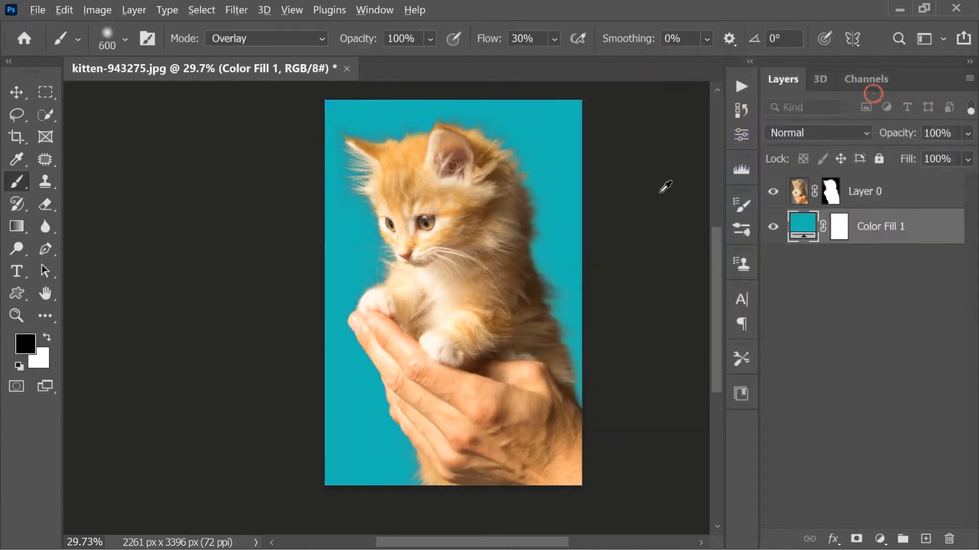
Step: Examine the kitten's ear fur, whiskers and overall outline against the teal background
scroll(249, 187, "up", 5)
scroll(312, 291, "up", 3)
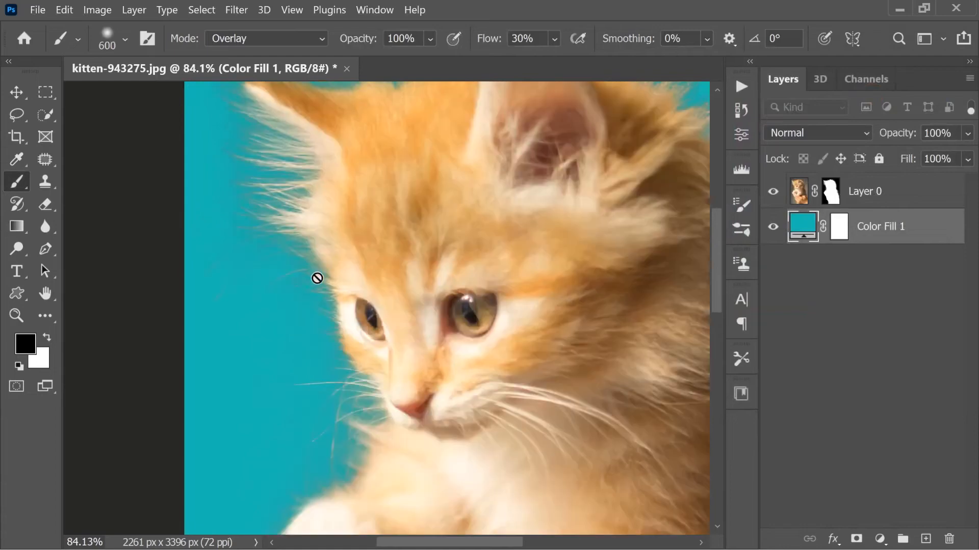
scroll(257, 178, "up", 2)
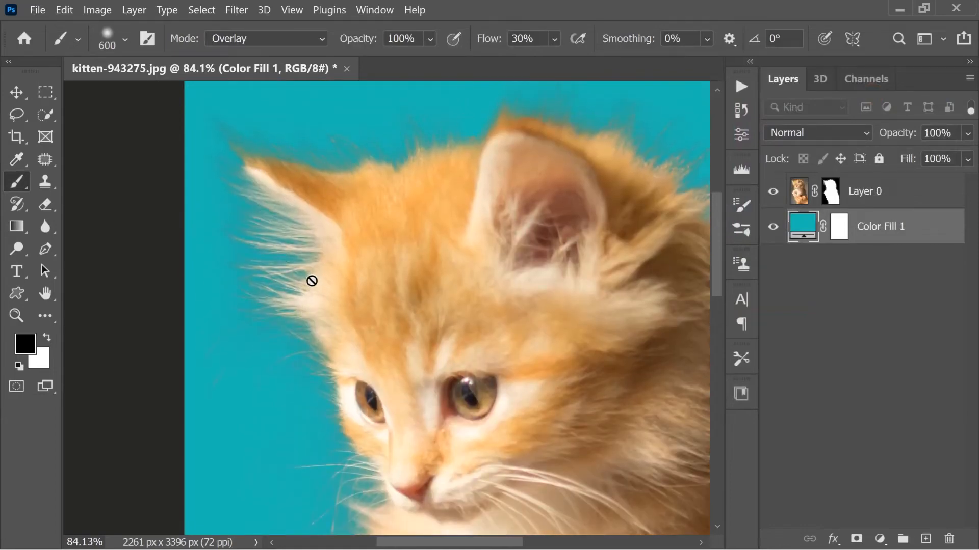
scroll(311, 281, "down", 4)
scroll(330, 310, "down", 5)
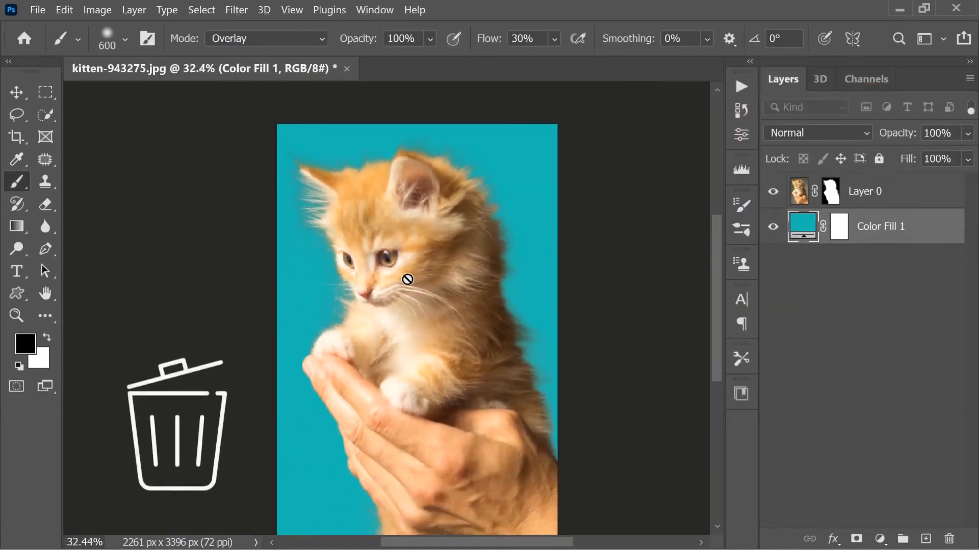
scroll(406, 280, "down", 3)
scroll(405, 283, "up", 1)
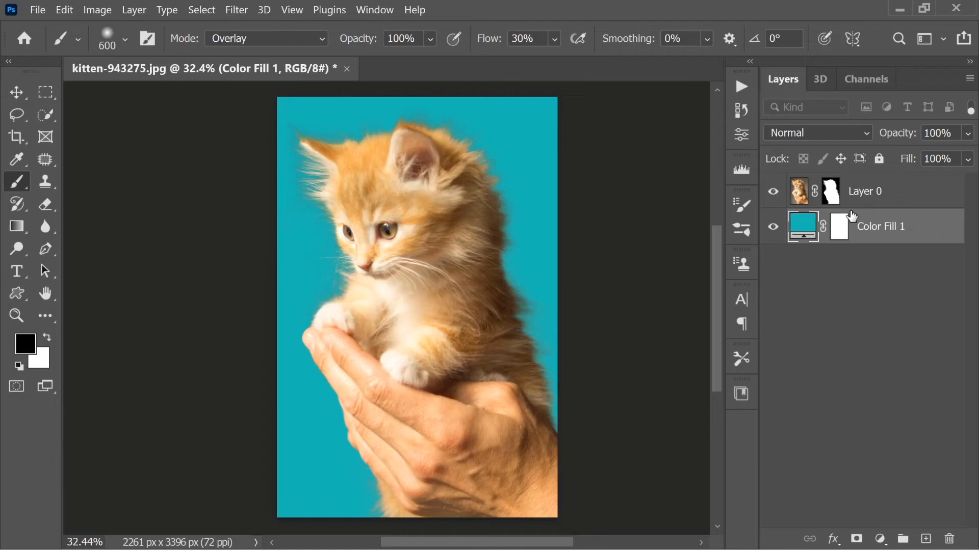
Step: Duplicate the masked kitten layer, Layer 0, twice and select both copies together
left_click(863, 196)
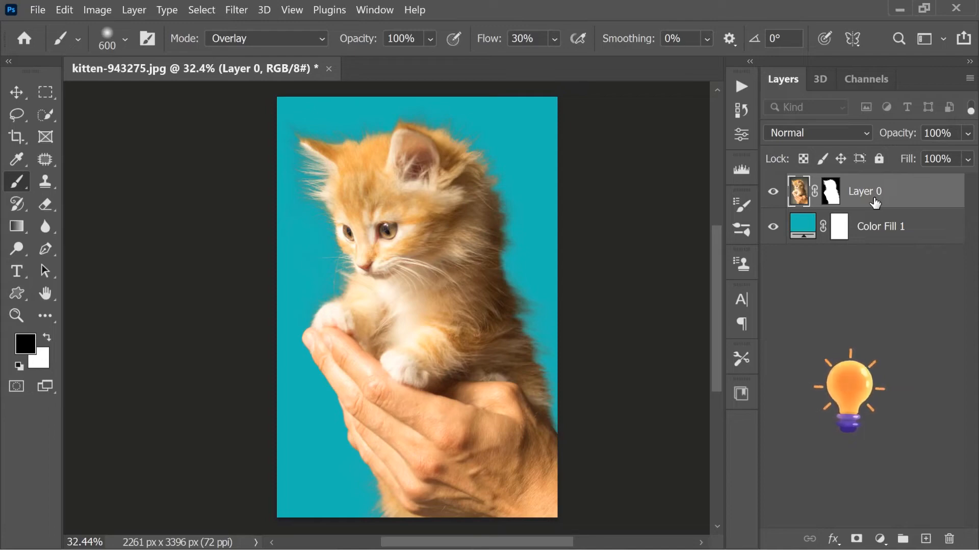
key("ctrl+j")
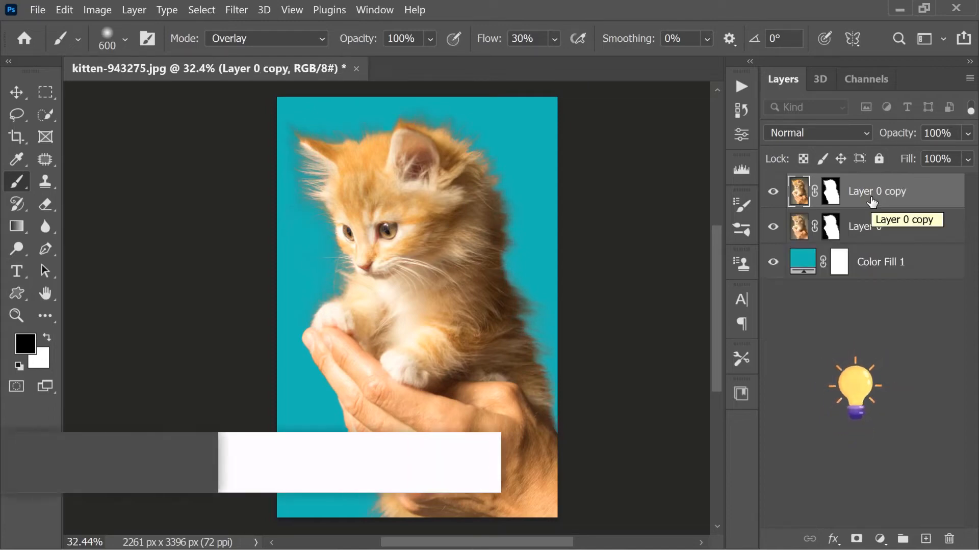
key("ctrl+j")
left_click(872, 225, "shift")
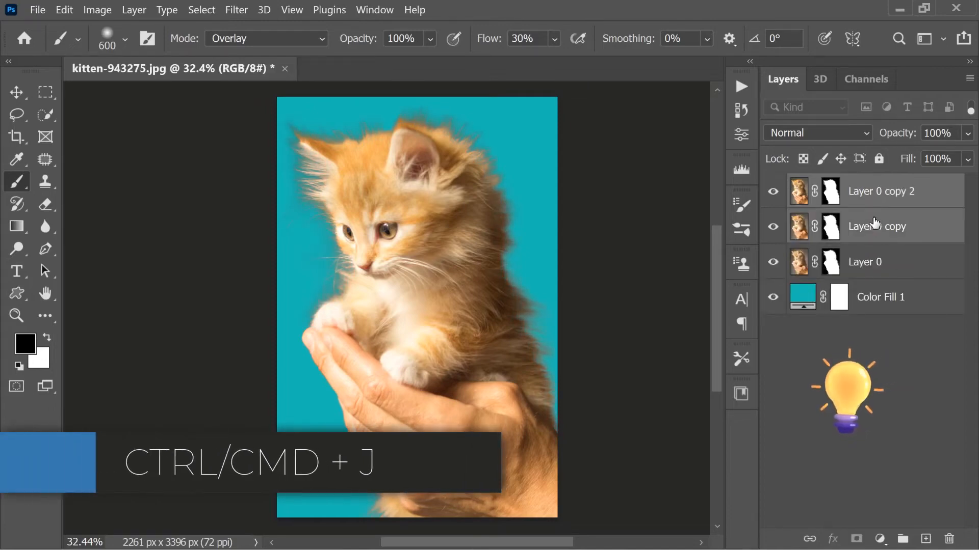
Step: Group the two selected copies of Layer 0 and rename the group as "For Bright Areas"
right_click(867, 225)
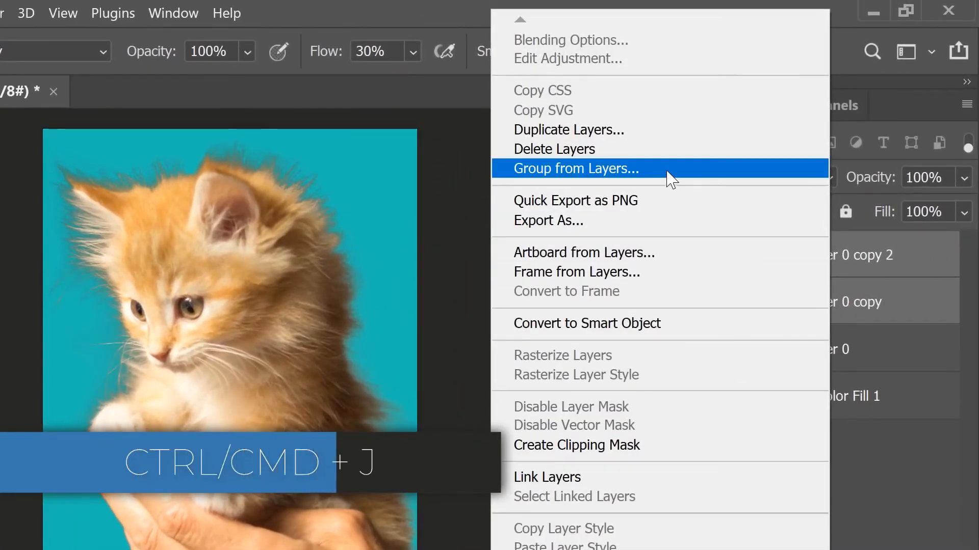
left_click(663, 166)
left_click(460, 173)
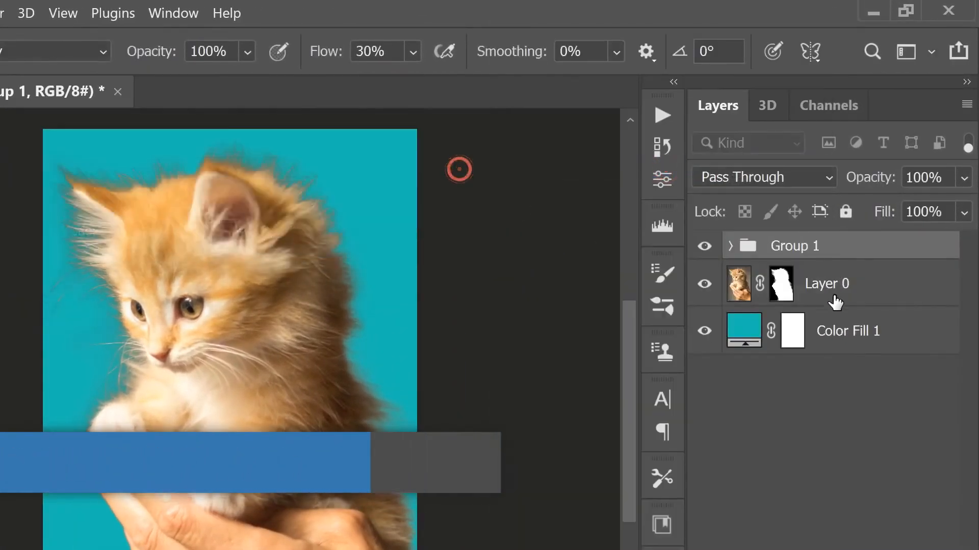
double_click(802, 253)
type("For Bright Areas")
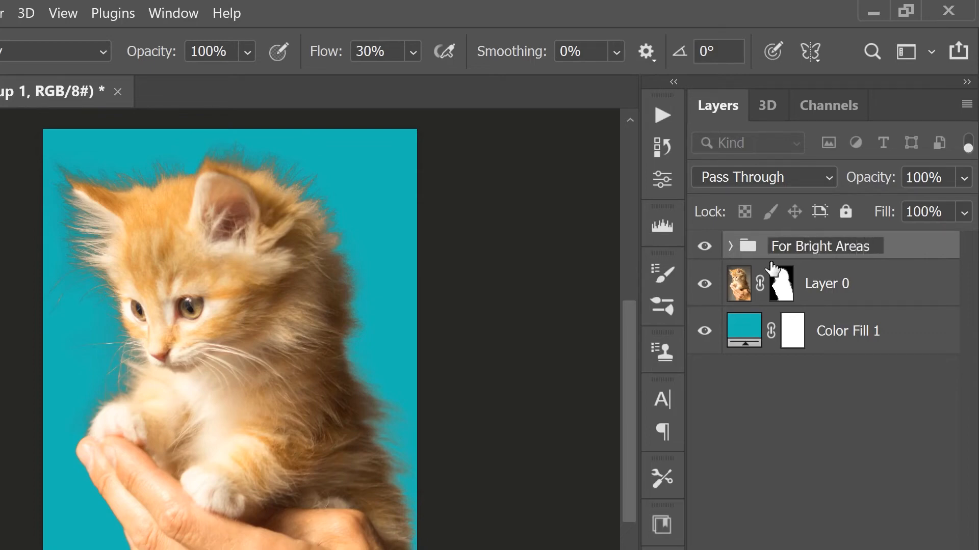
left_click(828, 405)
Step: Move the For Bright Areas group below Layer 0 and set its blend mode to Screen, comparing the fur with and without it
left_click_drag(822, 258, 865, 311)
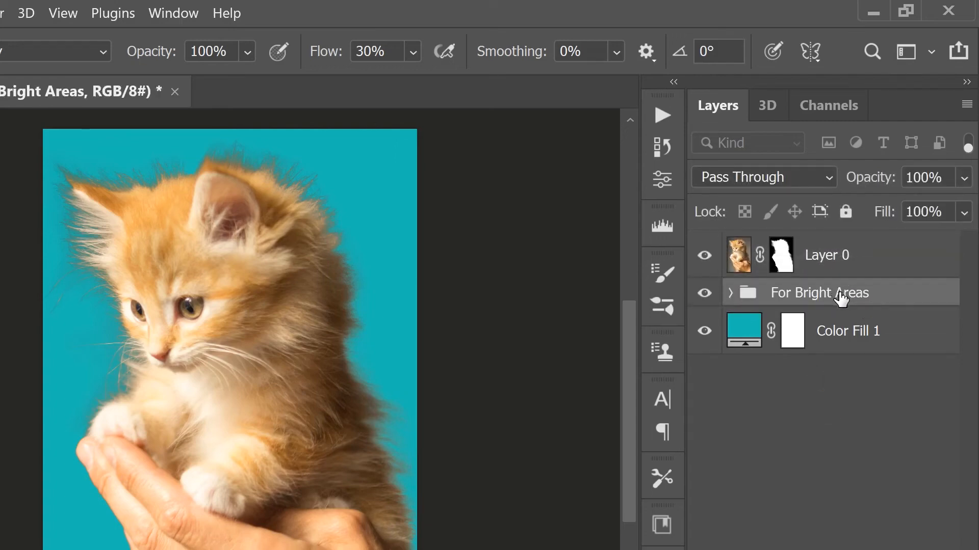
left_click(812, 176)
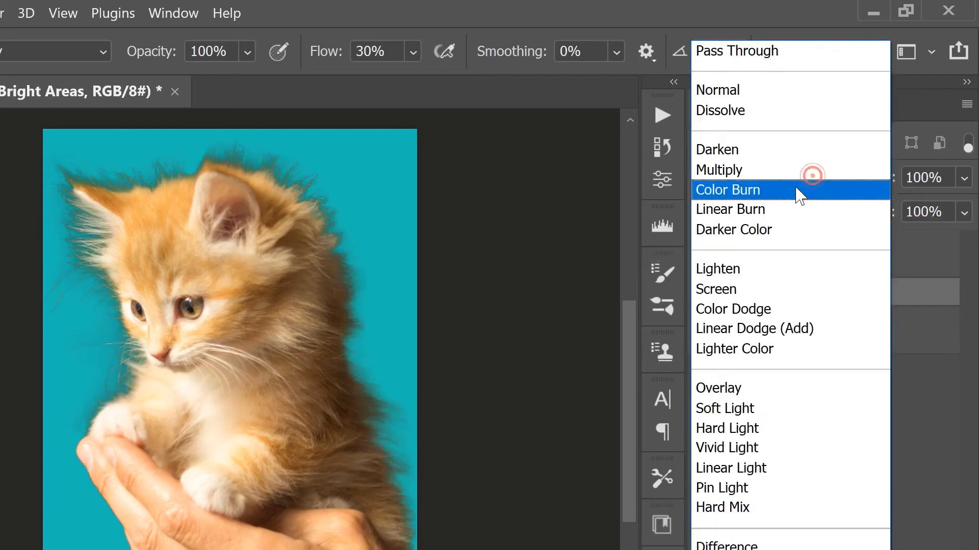
left_click(775, 291)
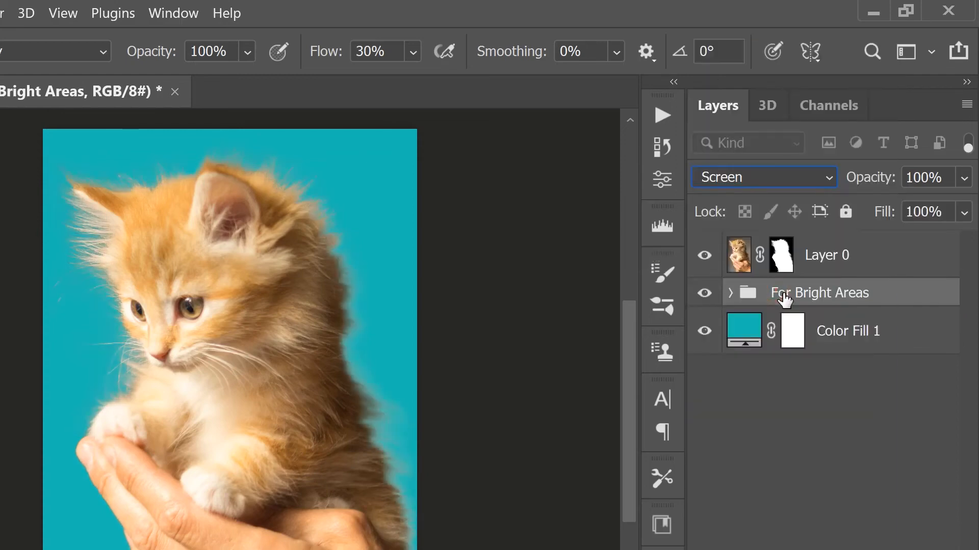
left_click(799, 408)
left_click(706, 294)
left_click(706, 294)
left_click(706, 295)
left_click(706, 295)
Step: Duplicate the For Bright Areas group within the same document under the name "For Dark Areas"
left_click(808, 294)
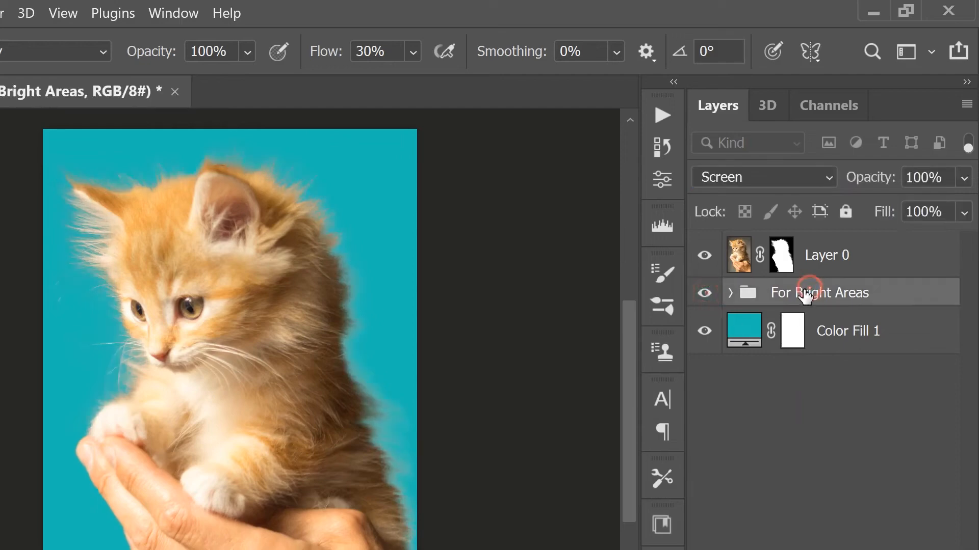
right_click(804, 292)
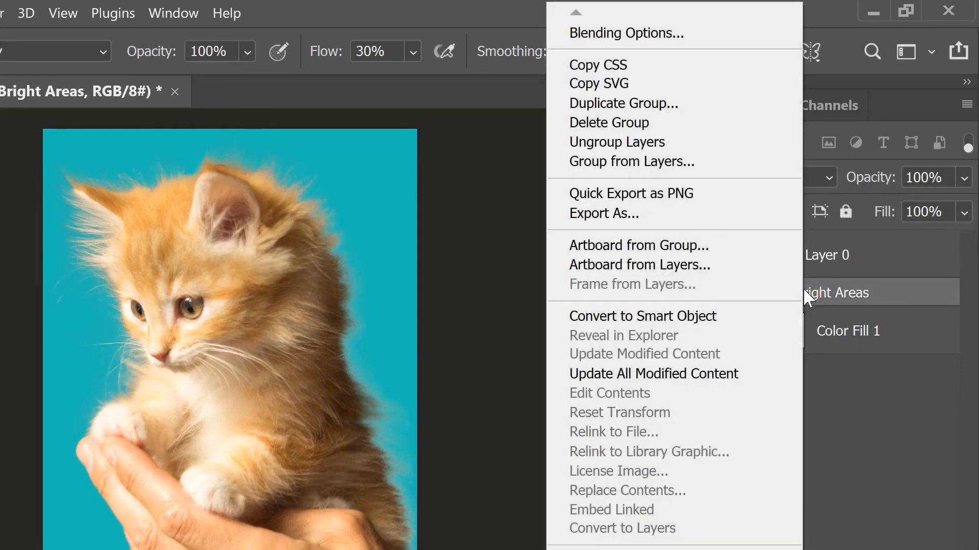
left_click(677, 105)
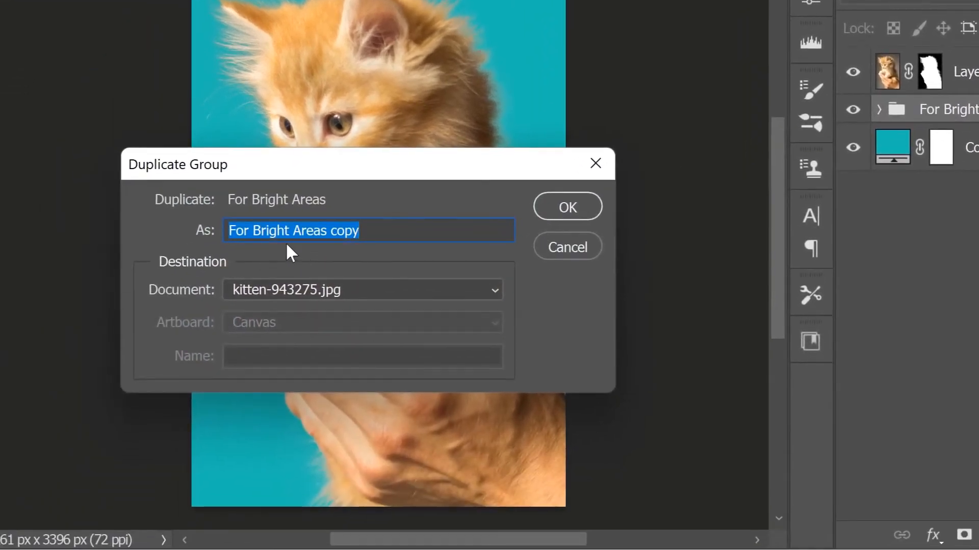
double_click(271, 231)
type("Dark")
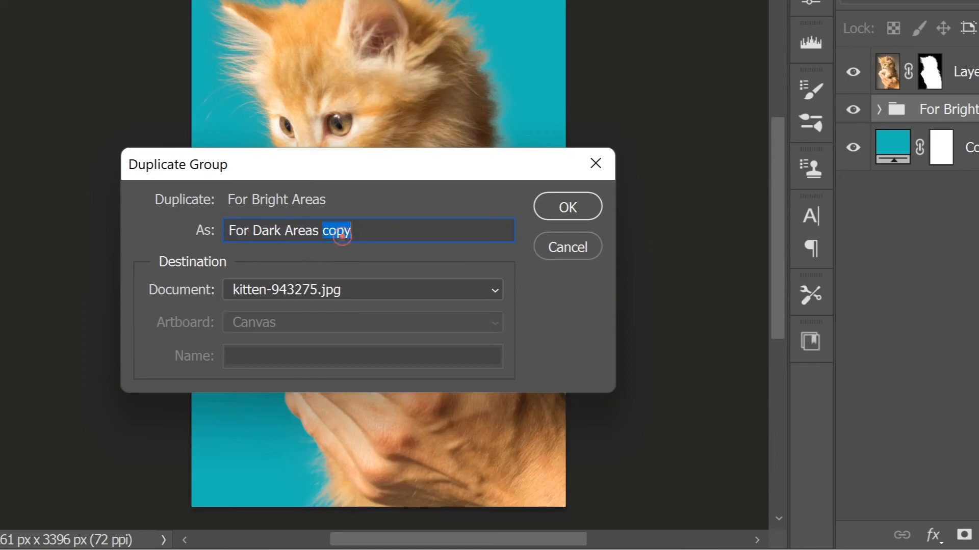
key("BackSpace")
left_click(558, 210)
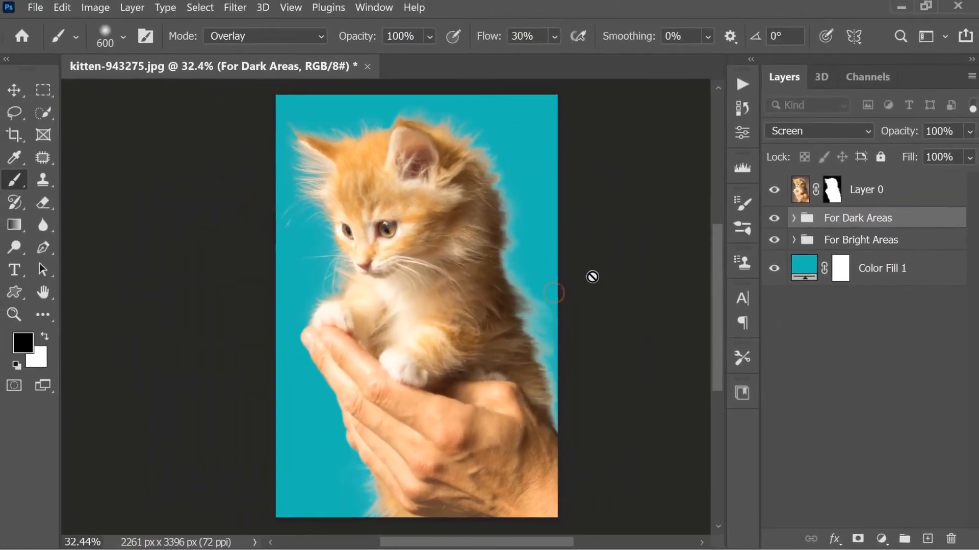
Step: Set the For Dark Areas group's blend mode to Multiply and add a black layer mask that hides it
left_click(836, 131)
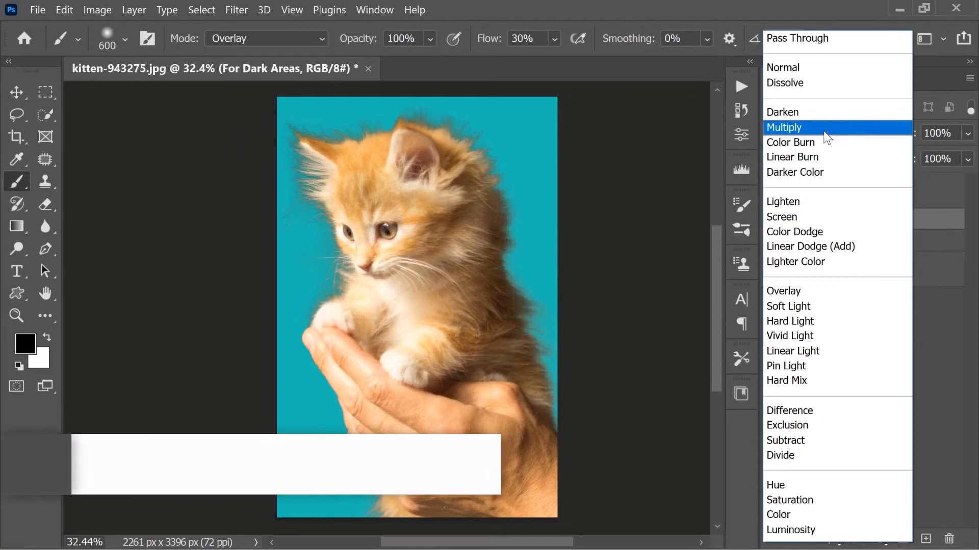
left_click(824, 128)
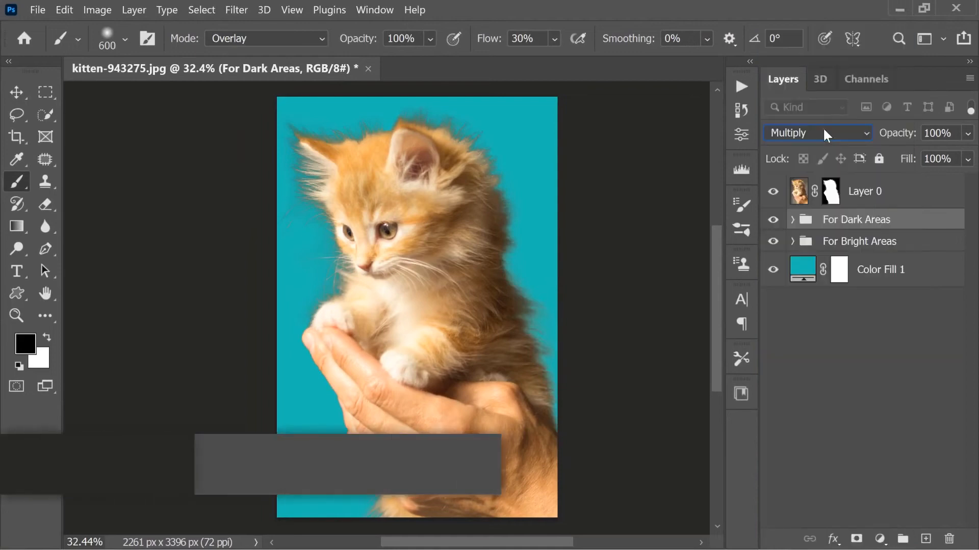
left_click(846, 221)
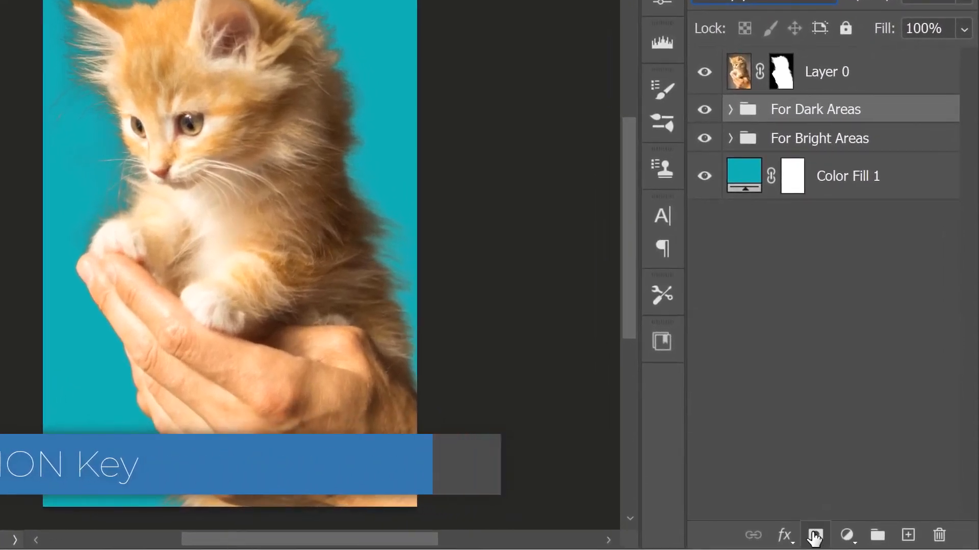
left_click(845, 538, "alt")
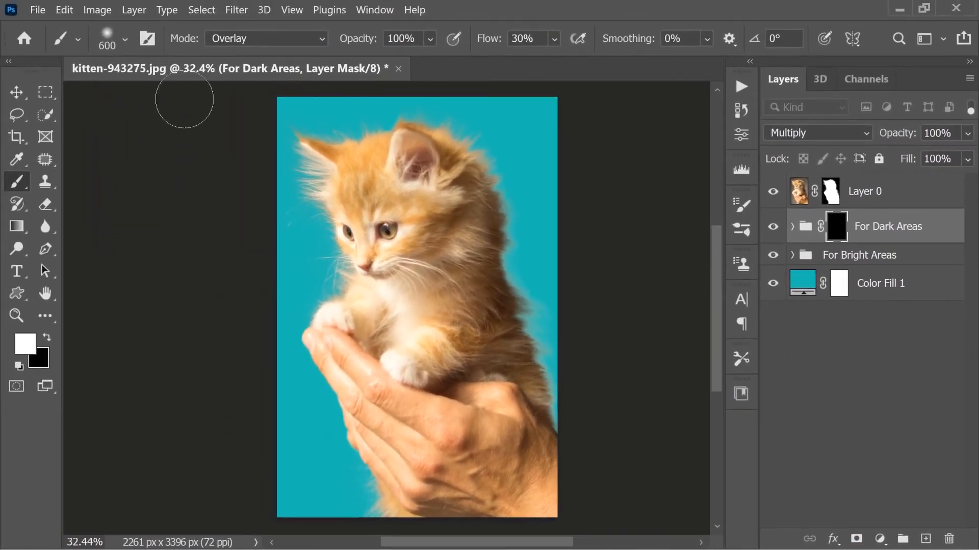
Step: With the brush in Normal mode, paint white on the For Dark Areas mask along the dark fur of the kitten's back
left_click(297, 41)
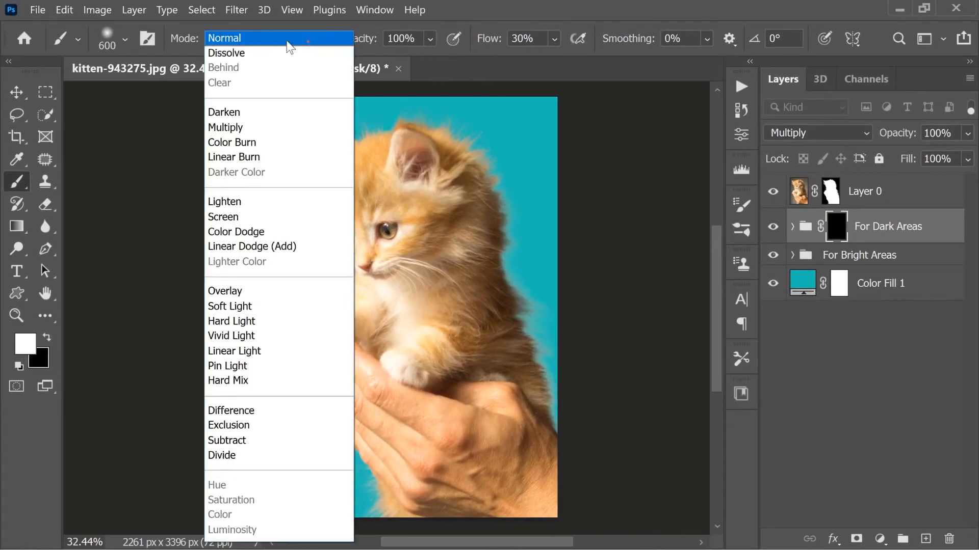
left_click(261, 39)
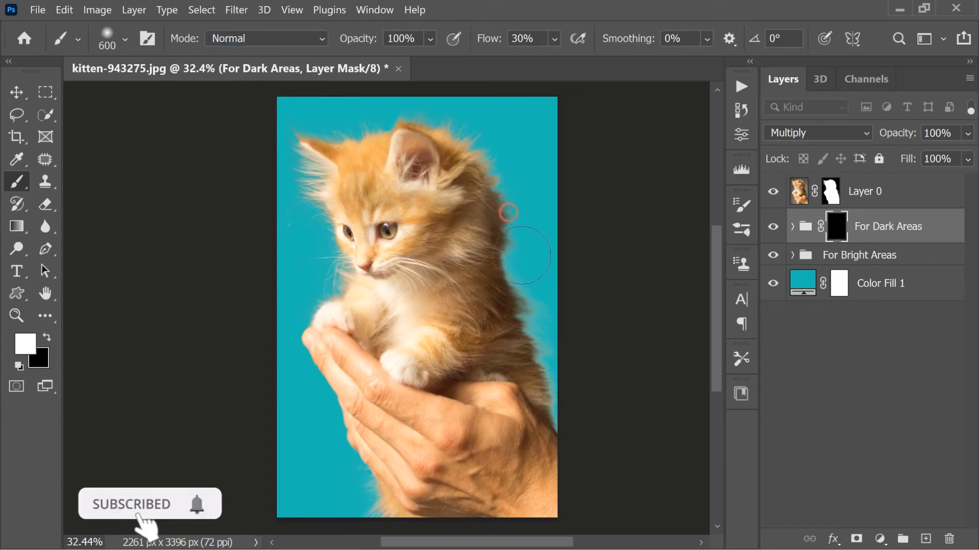
left_click_drag(526, 297, 560, 385)
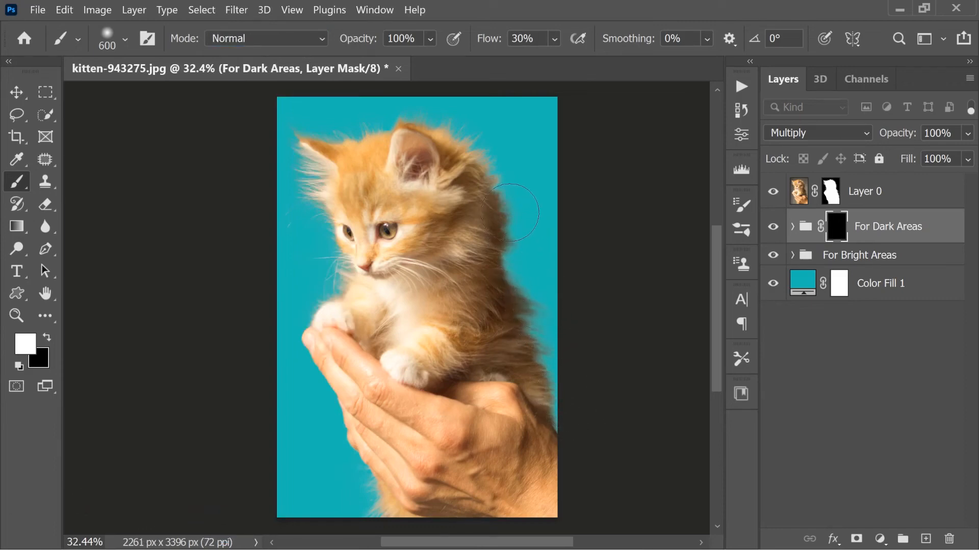
Step: Copy the For Dark Areas layer mask onto the For Bright Areas group and invert the copied mask
left_click(854, 254)
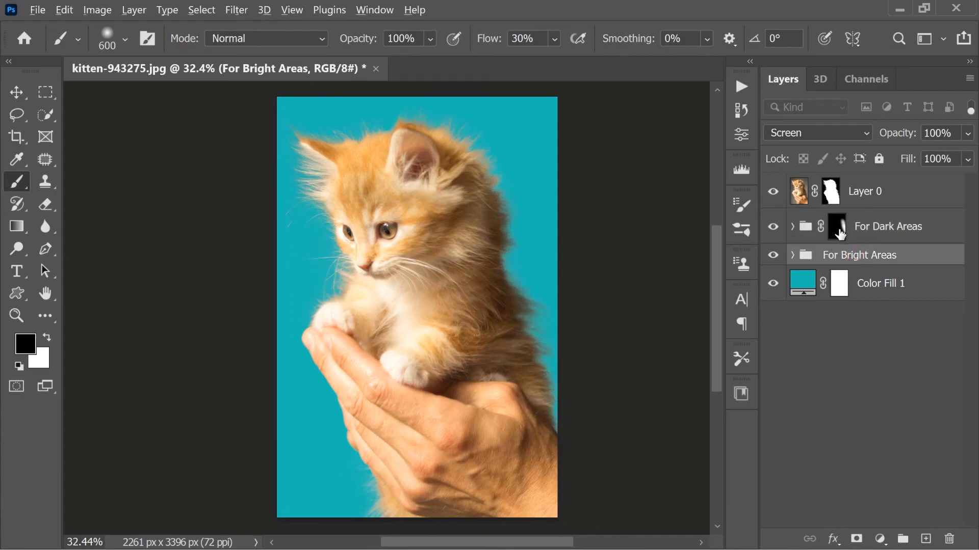
left_click_drag(840, 235, 842, 261)
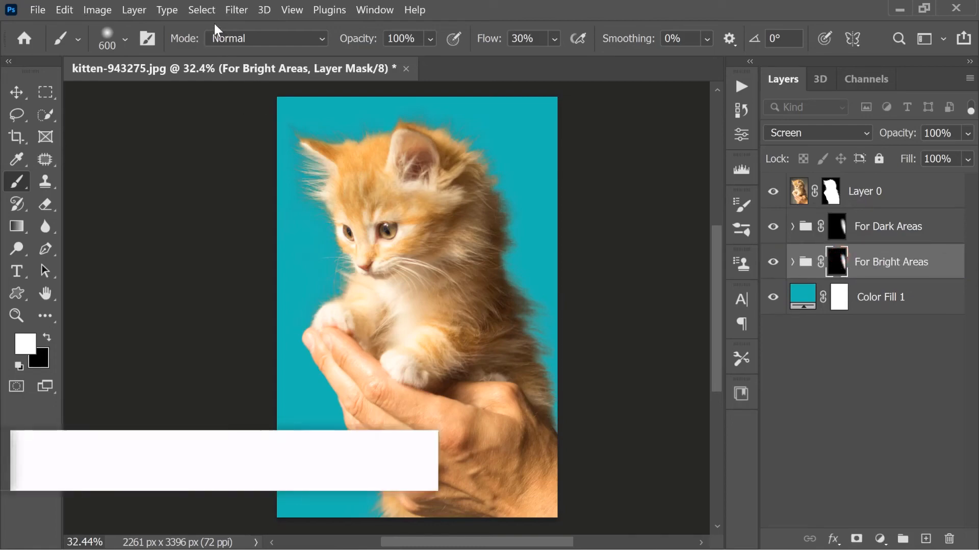
left_click(97, 11)
mouse_move(214, 47)
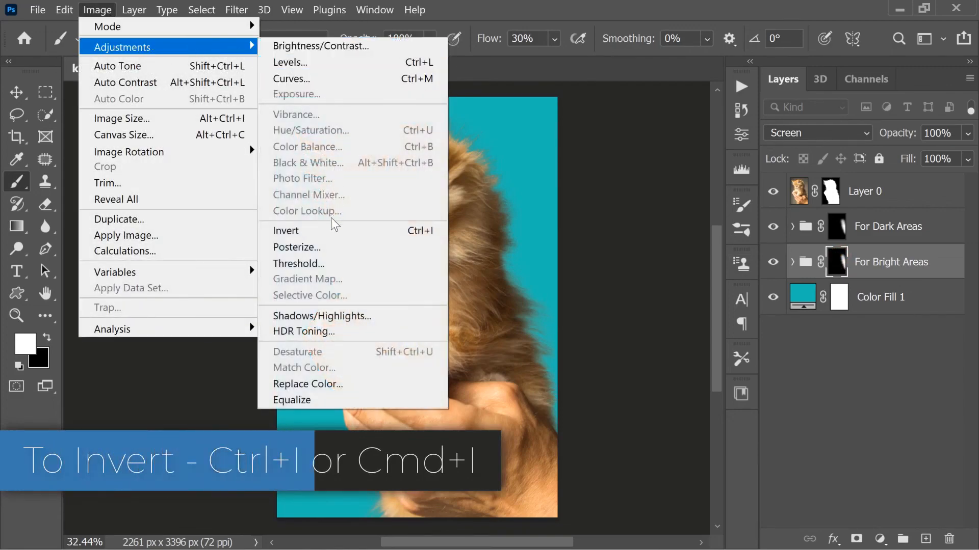
left_click(333, 231)
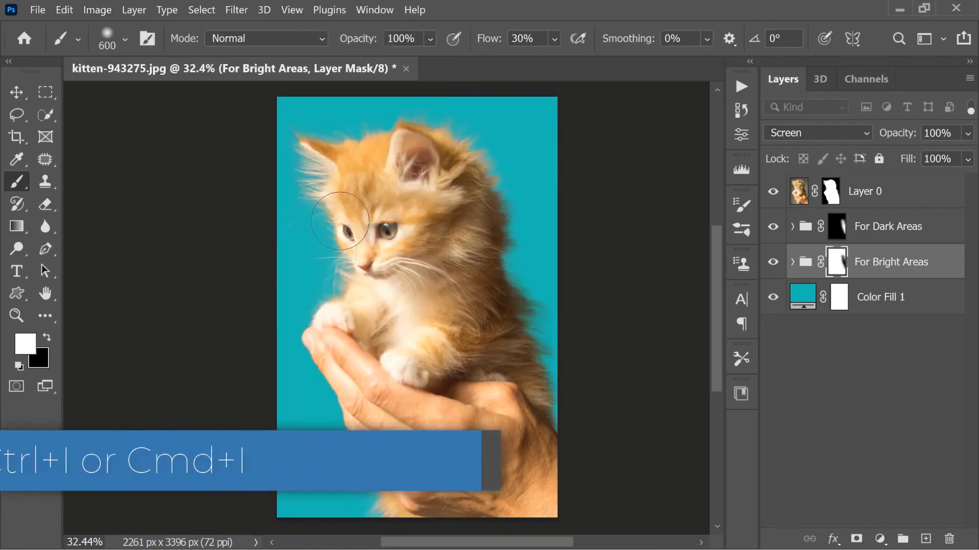
Step: Compare the kitten's fur edges with the For Bright Areas group and the Color Fill 1 background switched off and on
left_click(772, 265)
left_click(772, 265)
left_click(770, 301, "alt")
left_click(770, 297, "alt")
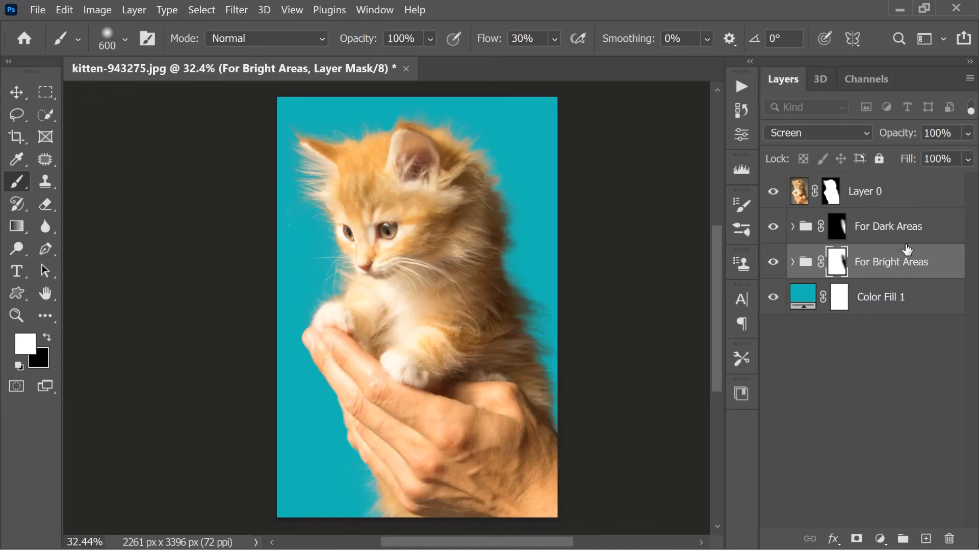
left_click(773, 298)
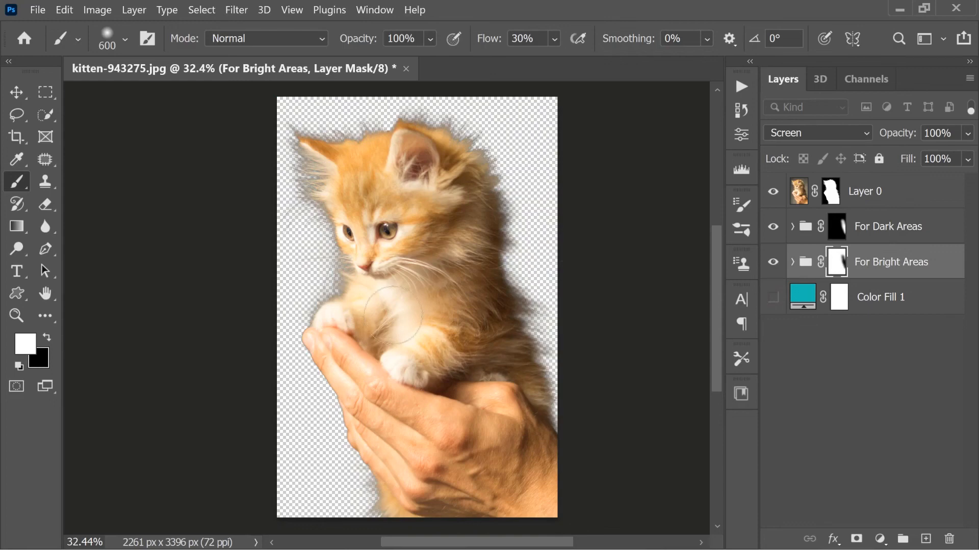
left_click(773, 297)
Step: Try the Color Fill 1 background in blue, green and red, using hues of 232°, 127° and 0°
double_click(803, 297)
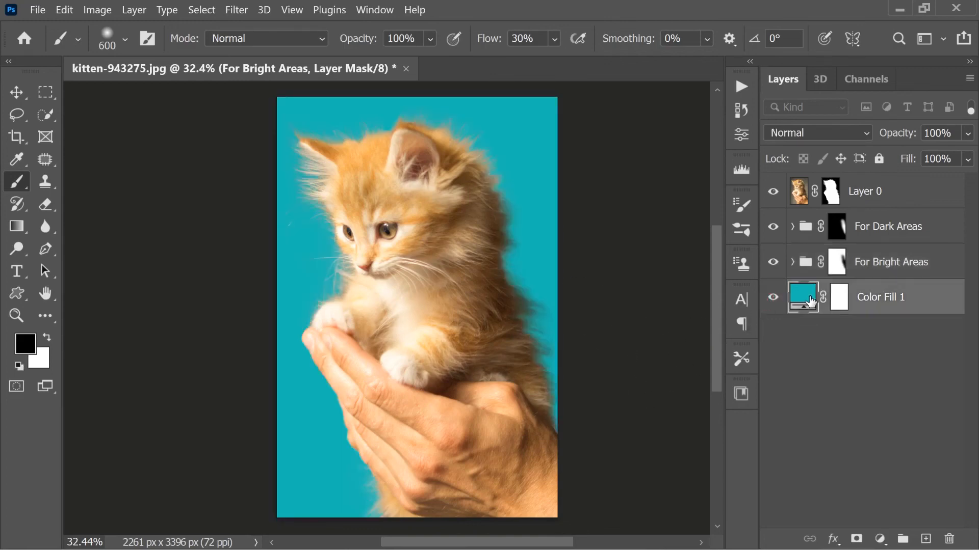
left_click(751, 176)
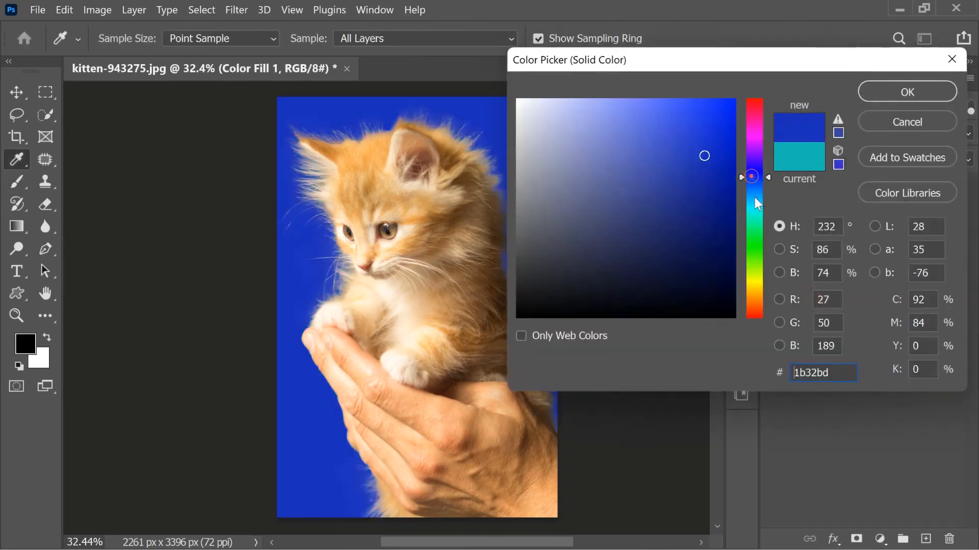
left_click(753, 241)
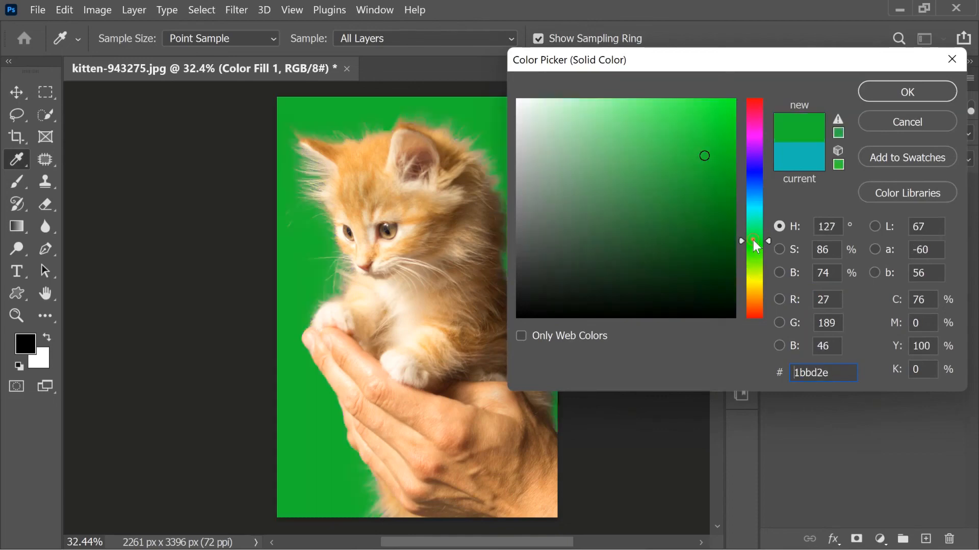
left_click_drag(765, 243, 753, 332)
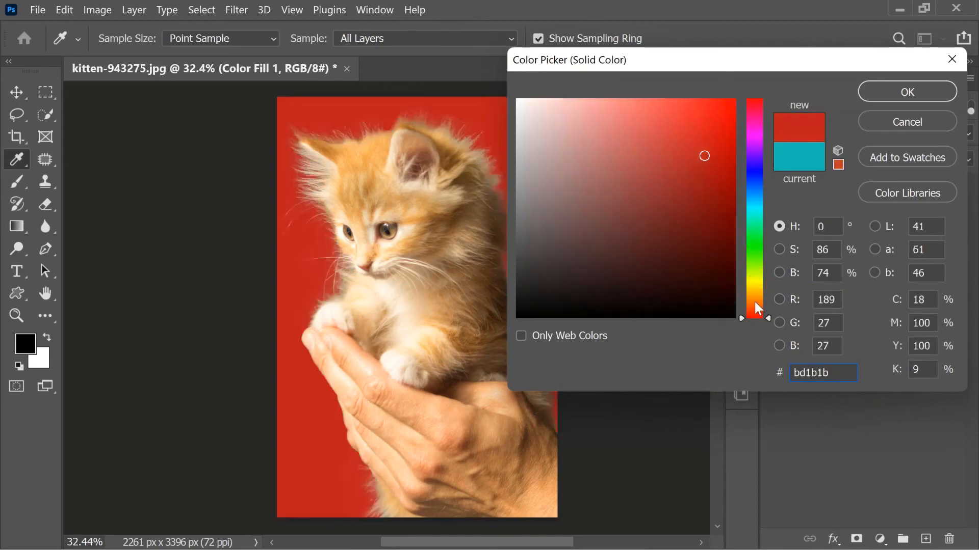